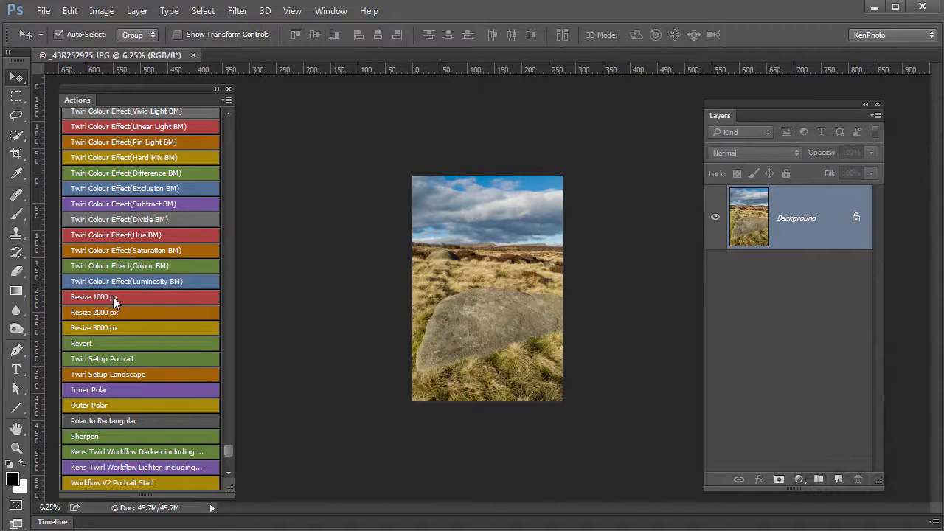
Resize the landscape photo with the Resize 1000 px action
{"action": "left_click", "coordinate": [158, 297]}
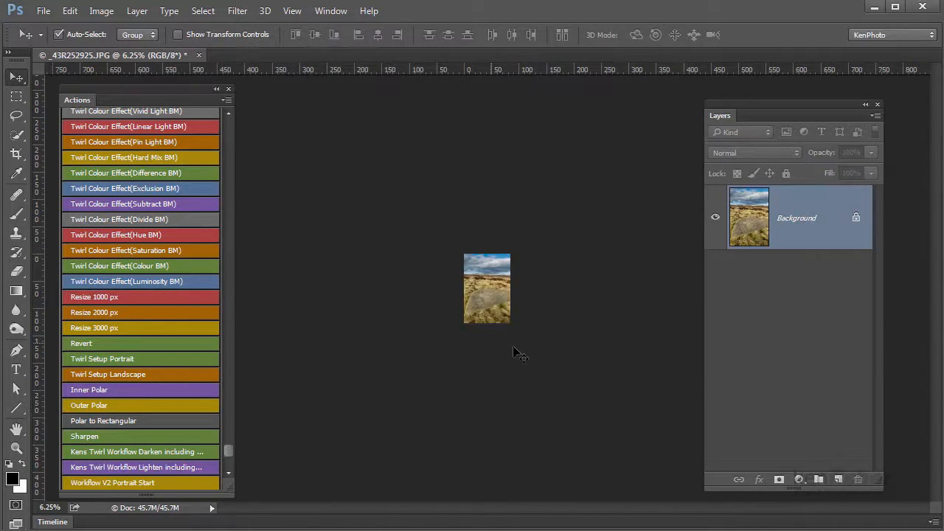
{"action": "key", "text": "ctrl"}
{"action": "key", "text": "ctrl+plus"}
{"action": "key", "text": "ctrl+plus"}
{"action": "key", "text": "ctrl+plus"}
{"action": "key", "text": "ctrl+plus"}
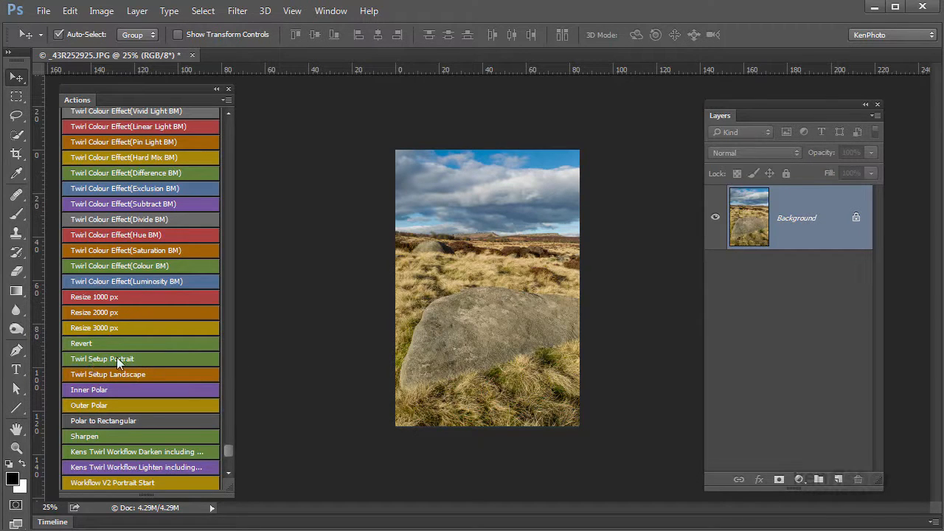
Mirror the photo in both directions by running the Twirl Setup Portrait and Twirl Setup Landscape actions
{"action": "left_click", "coordinate": [152, 358]}
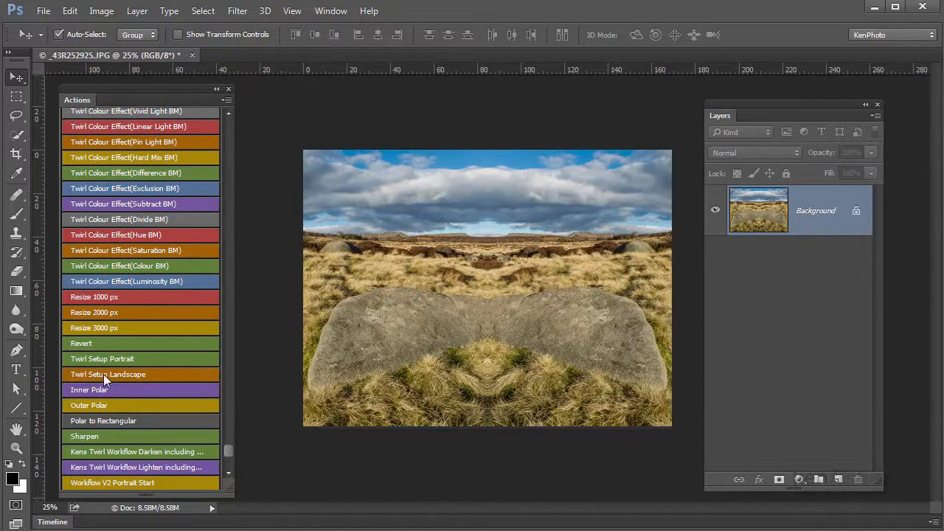
{"action": "left_click", "coordinate": [169, 374]}
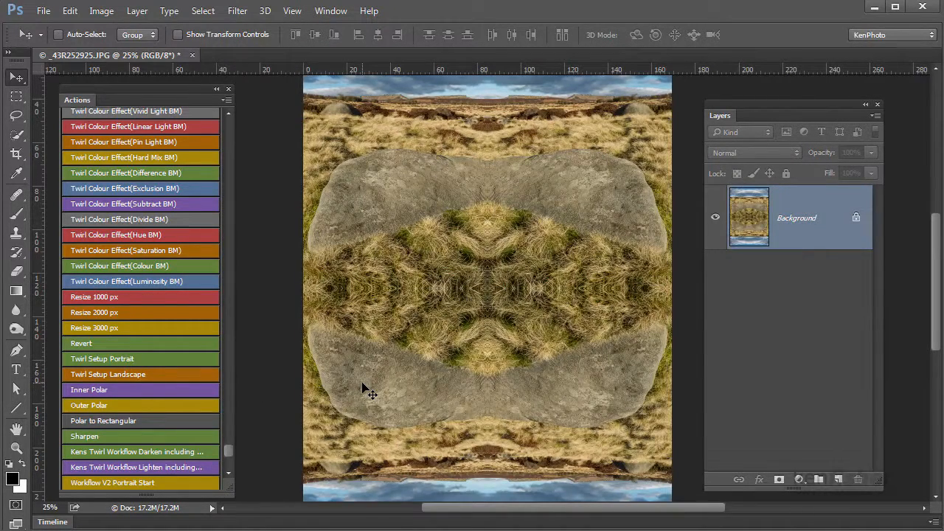
{"action": "key", "text": "ctrl+minus"}
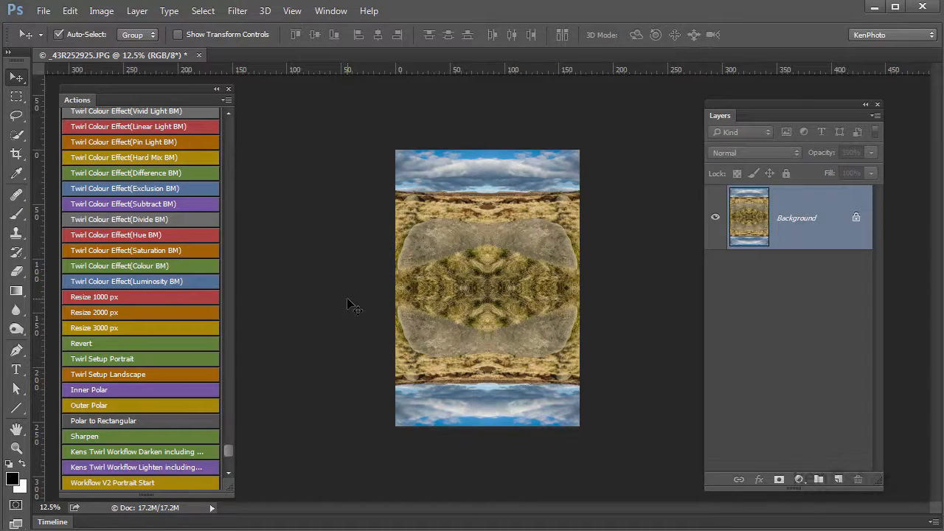
Resize the mirrored image with the Resize 1000 px action
{"action": "left_click", "coordinate": [125, 296]}
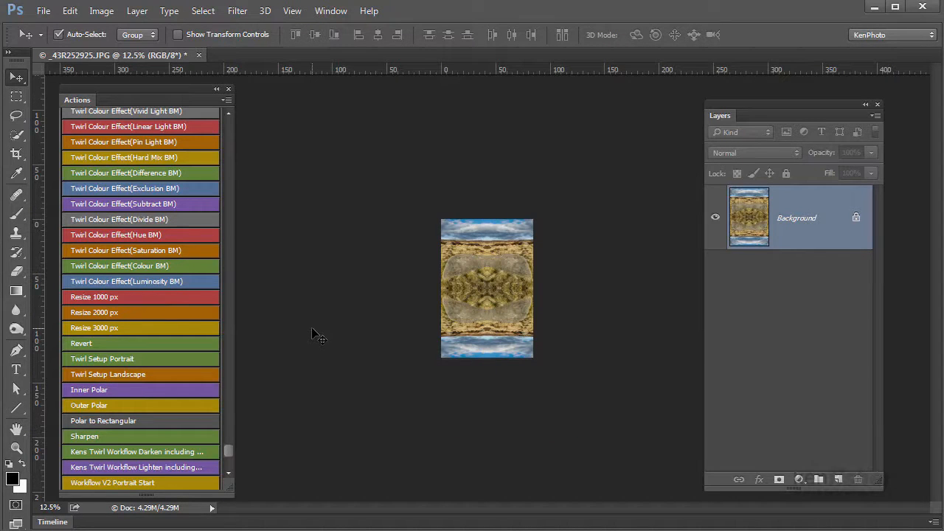
{"action": "key", "text": "ctrl+plus"}
{"action": "key", "text": "ctrl+plus"}
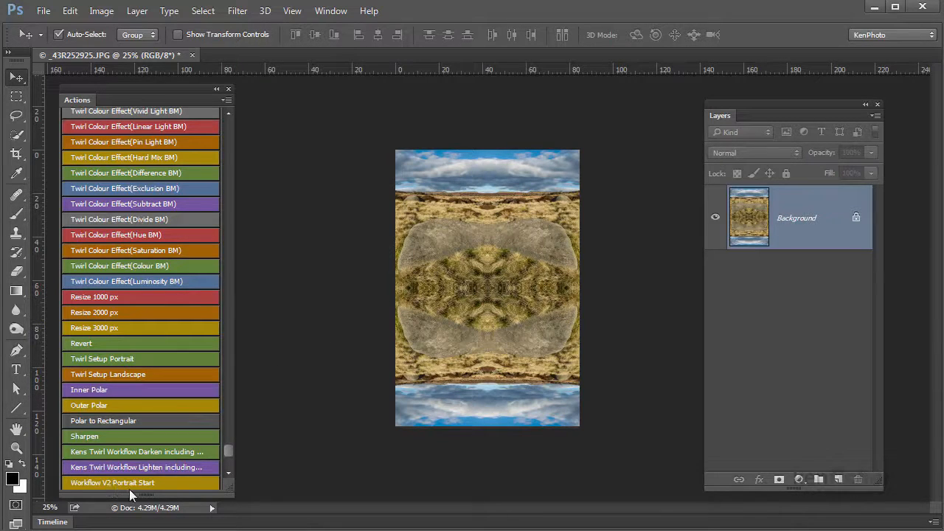
Run the Workflow V2 Portrait Start action and apply its Twirl filter with an angle of 562°
{"action": "left_click", "coordinate": [166, 483]}
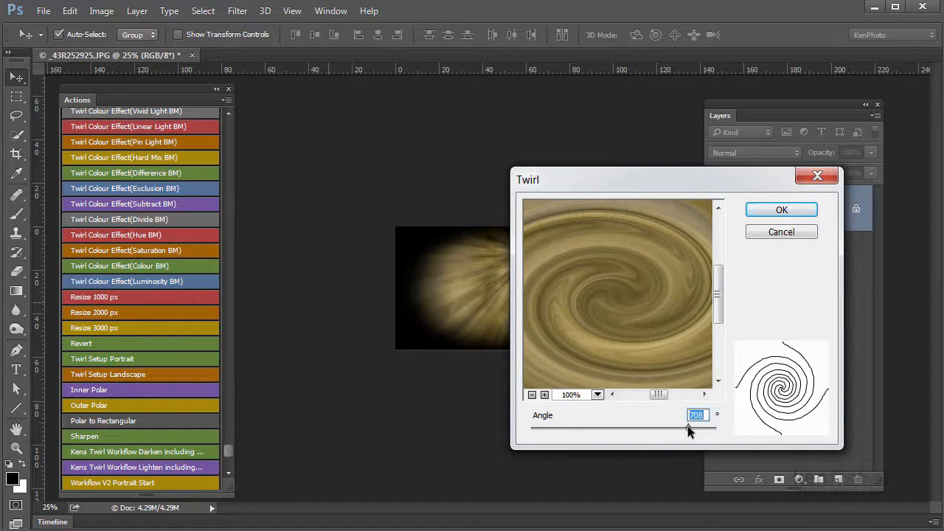
{"action": "mouse_move", "coordinate": [687, 427]}
{"action": "left_mouse_down"}
{"action": "mouse_move", "coordinate": [664, 426]}
{"action": "mouse_move", "coordinate": [674, 426]}
{"action": "left_mouse_up"}
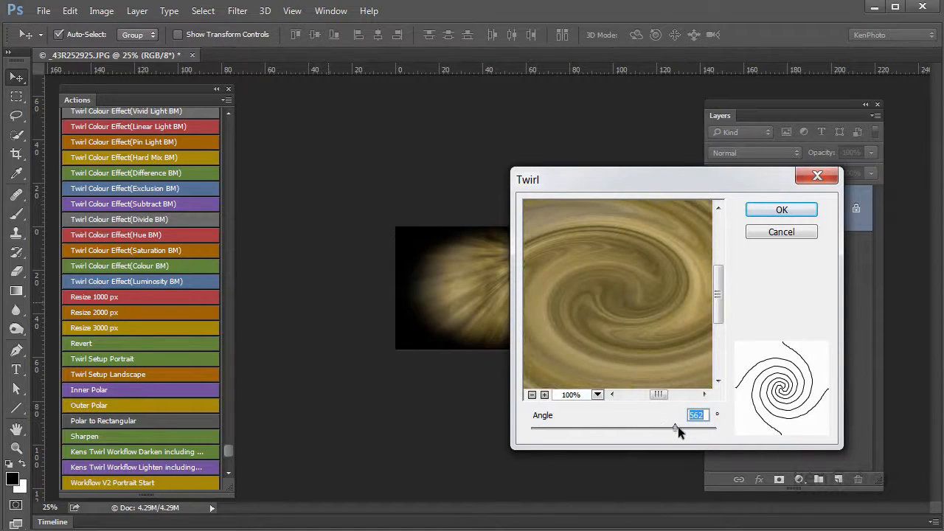
{"action": "left_click", "coordinate": [780, 211]}
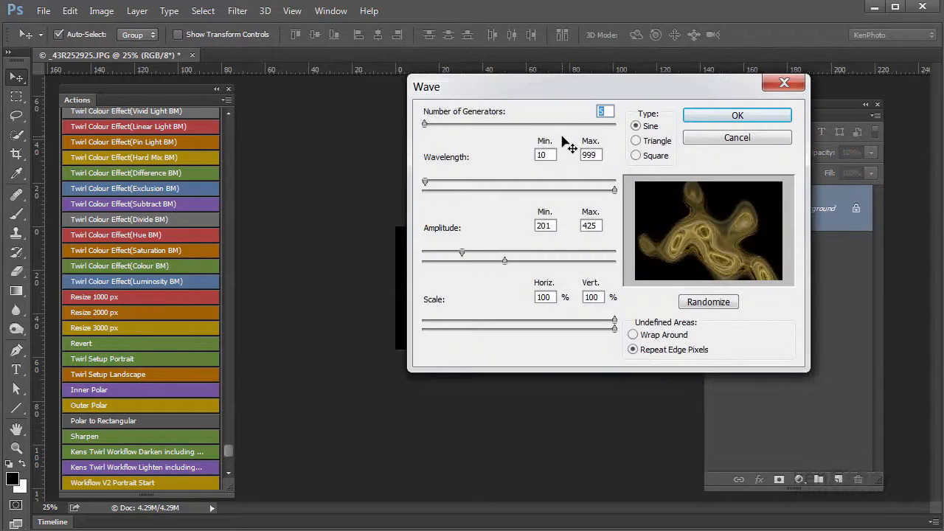
Set the Wave filter to 1 generator and randomize the pattern several times
{"action": "left_click_drag", "start_coordinate": [521, 101], "coordinate": [424, 157]}
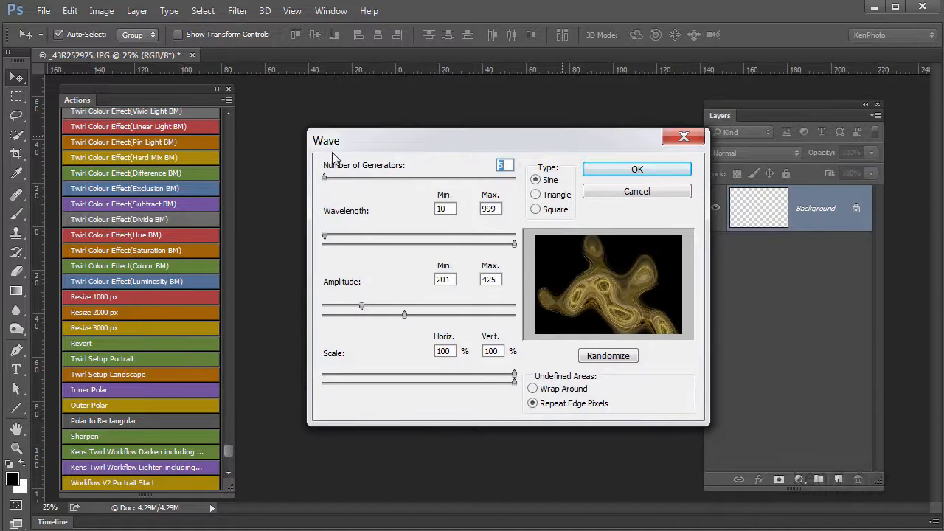
{"action": "left_click_drag", "start_coordinate": [327, 179], "coordinate": [322, 178]}
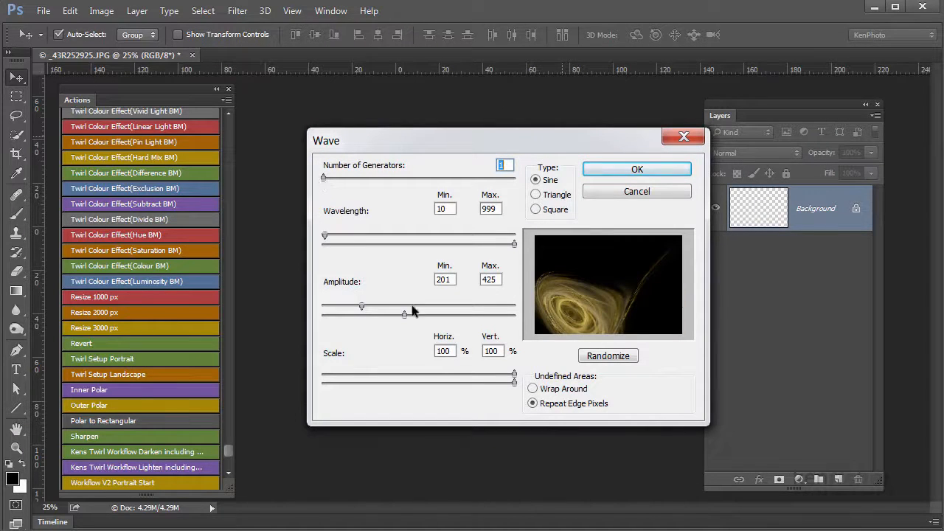
{"action": "left_click", "coordinate": [607, 356]}
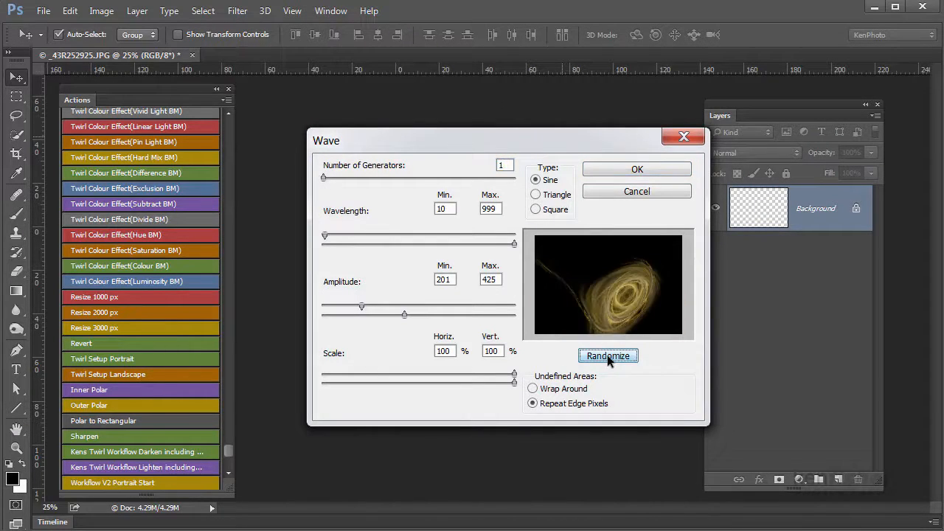
{"action": "left_click", "coordinate": [607, 356]}
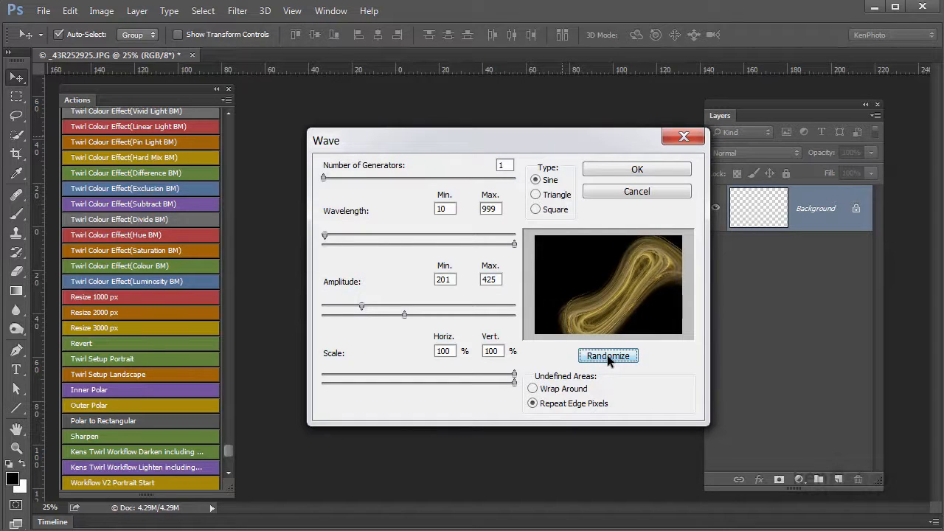
{"action": "left_click", "coordinate": [607, 355]}
Set the minimum wavelength to 24 and the amplitude to 1 minimum and 864 maximum, and apply the Wave filter
{"action": "mouse_move", "coordinate": [327, 236]}
{"action": "left_mouse_down"}
{"action": "mouse_move", "coordinate": [380, 237]}
{"action": "mouse_move", "coordinate": [327, 237]}
{"action": "left_mouse_up"}
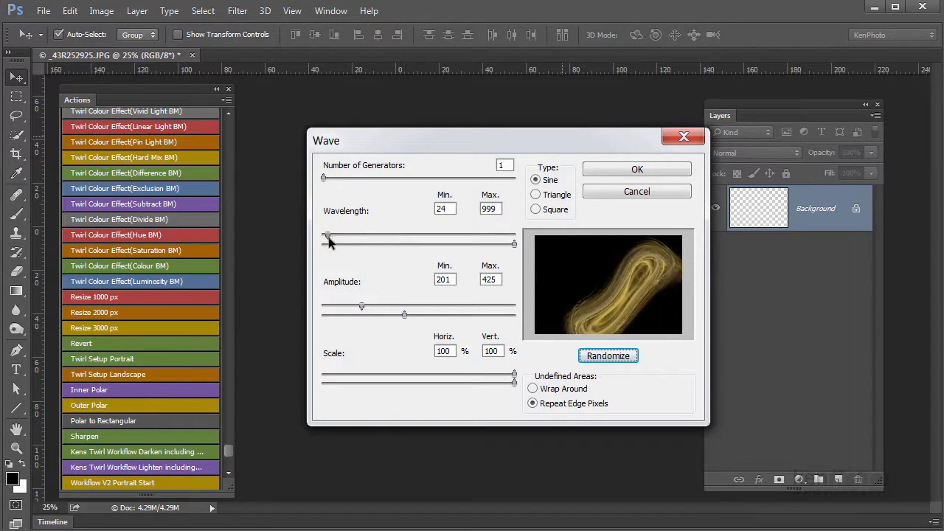
{"action": "left_click_drag", "start_coordinate": [361, 307], "coordinate": [317, 306]}
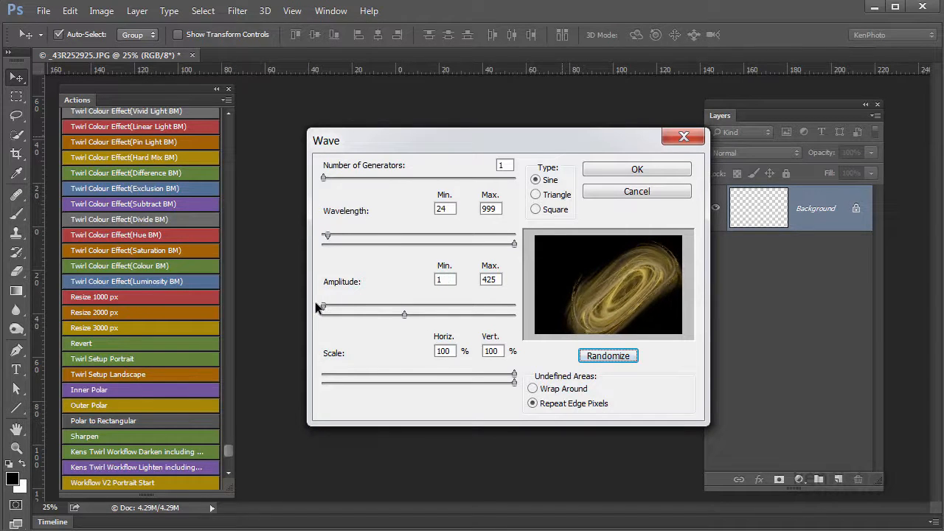
{"action": "left_click_drag", "start_coordinate": [405, 314], "coordinate": [492, 318]}
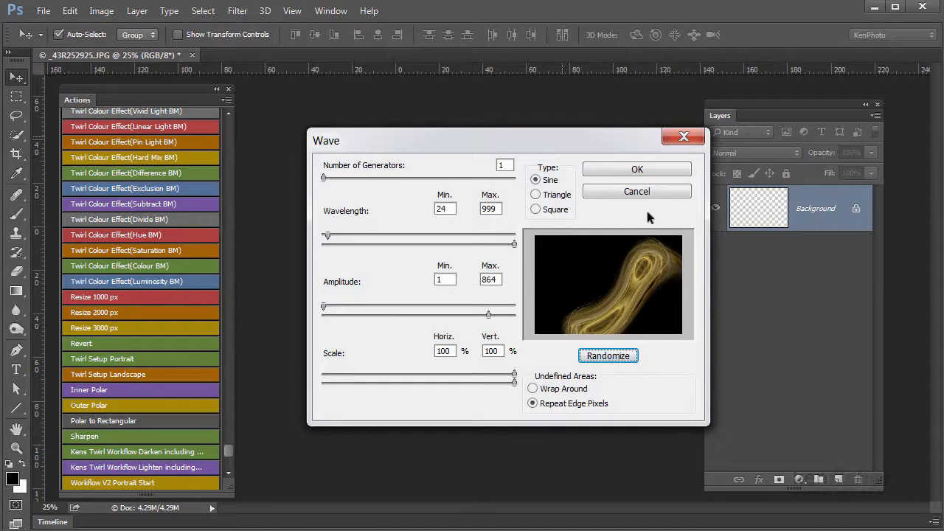
{"action": "left_click", "coordinate": [642, 169]}
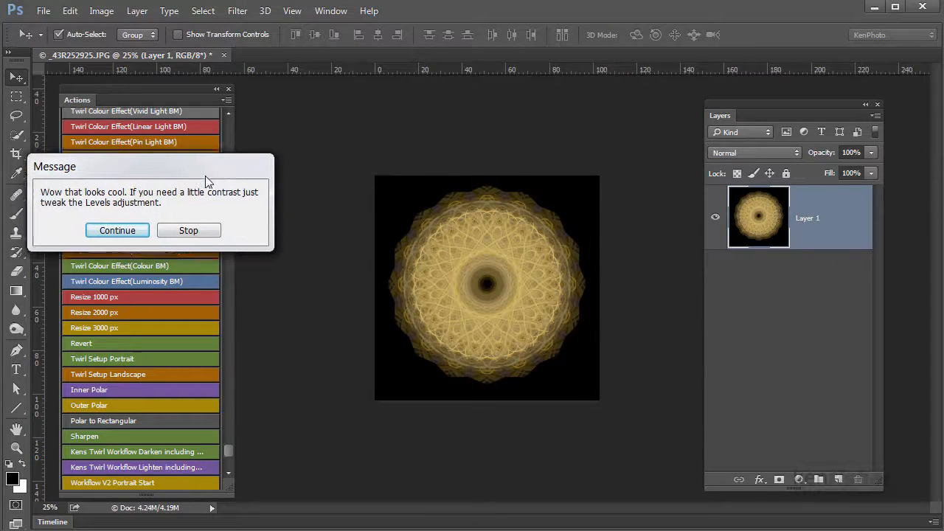
Continue the paused action and set the Levels adjustment's white input to 229 and midtone to 0.84
{"action": "left_click_drag", "start_coordinate": [179, 162], "coordinate": [266, 124]}
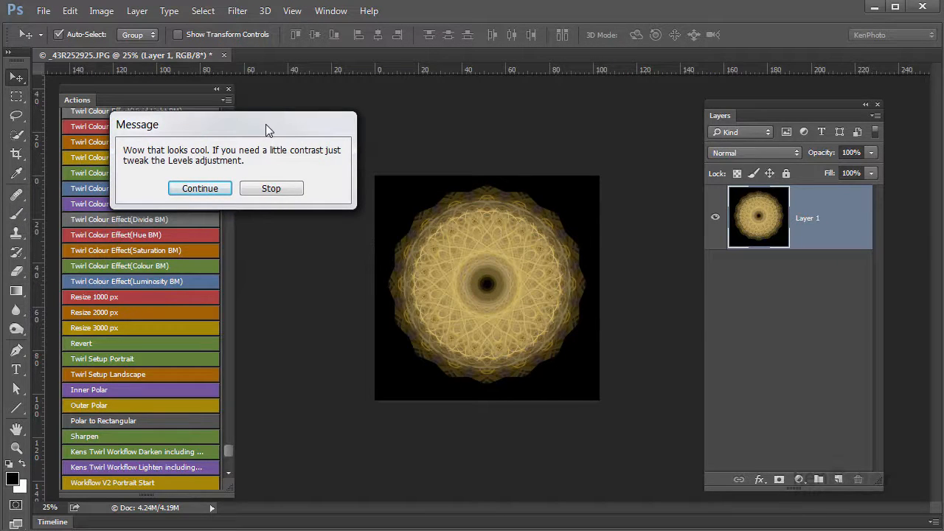
{"action": "left_click", "coordinate": [210, 189]}
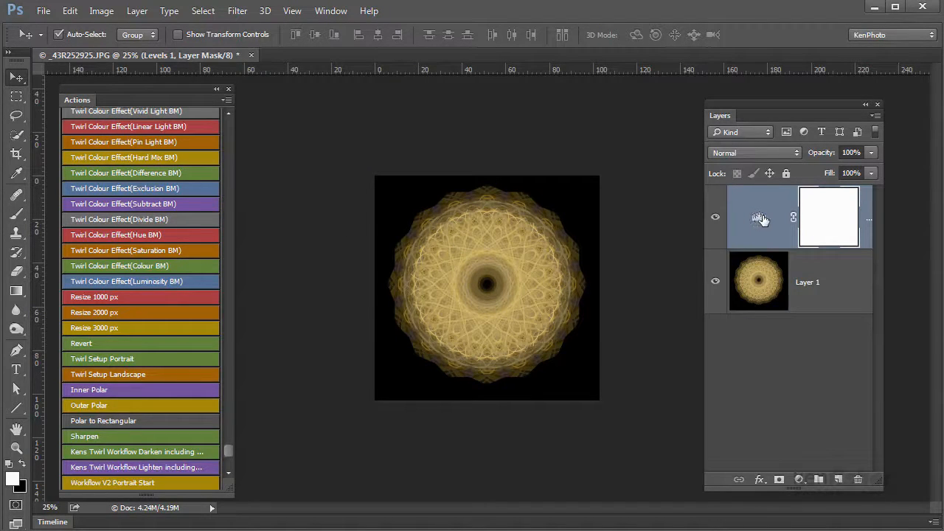
{"action": "left_click", "coordinate": [759, 221]}
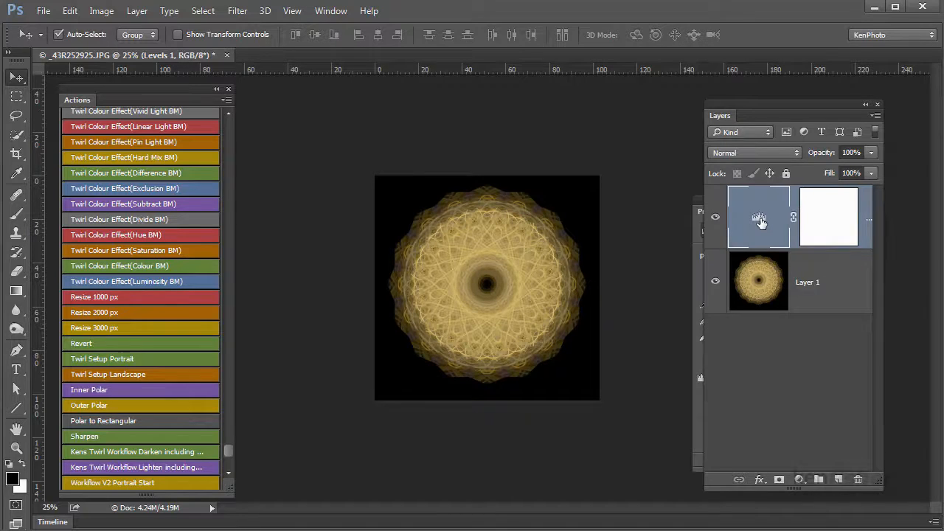
{"action": "left_click", "coordinate": [700, 220]}
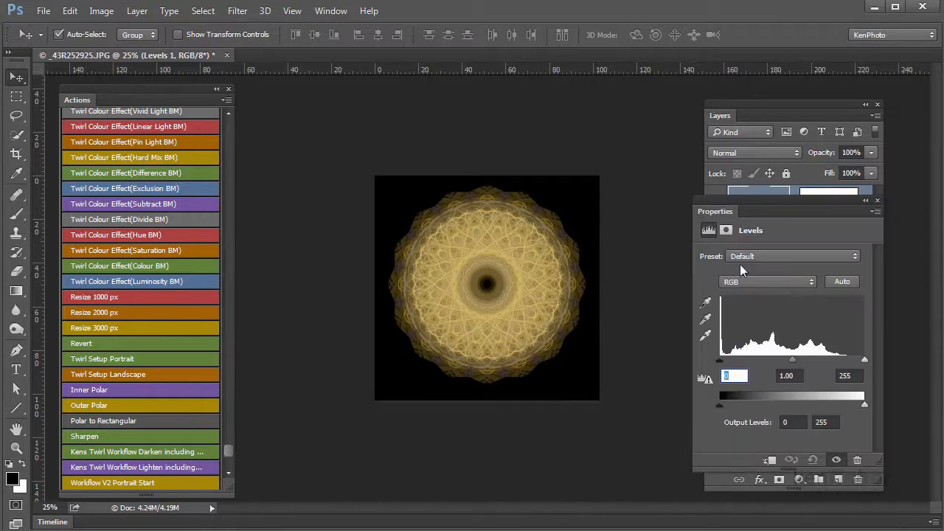
{"action": "left_click_drag", "start_coordinate": [864, 361], "coordinate": [849, 362]}
{"action": "left_click_drag", "start_coordinate": [785, 361], "coordinate": [794, 365]}
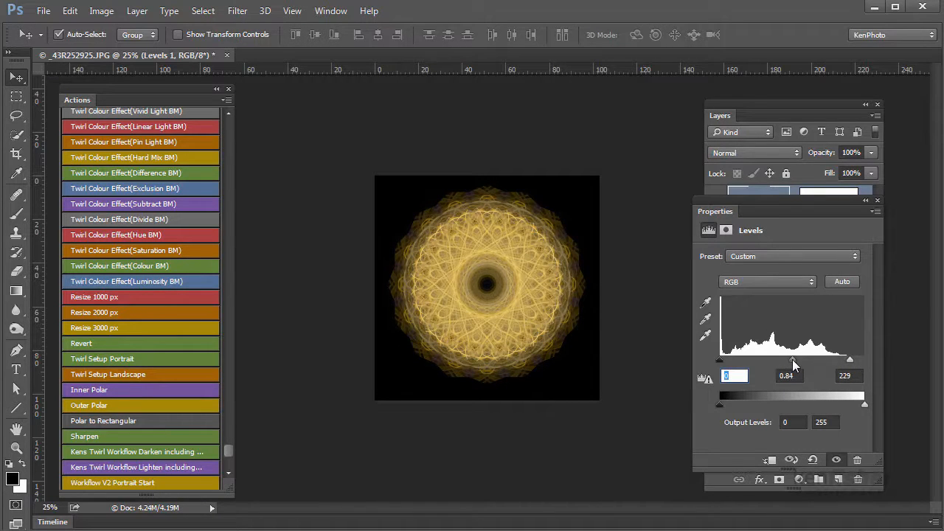
Refine the Levels adjustment with a black input of 5 and a midtone of 0.95
{"action": "key", "text": "ctrl+plus"}
{"action": "key", "text": "ctrl+plus"}
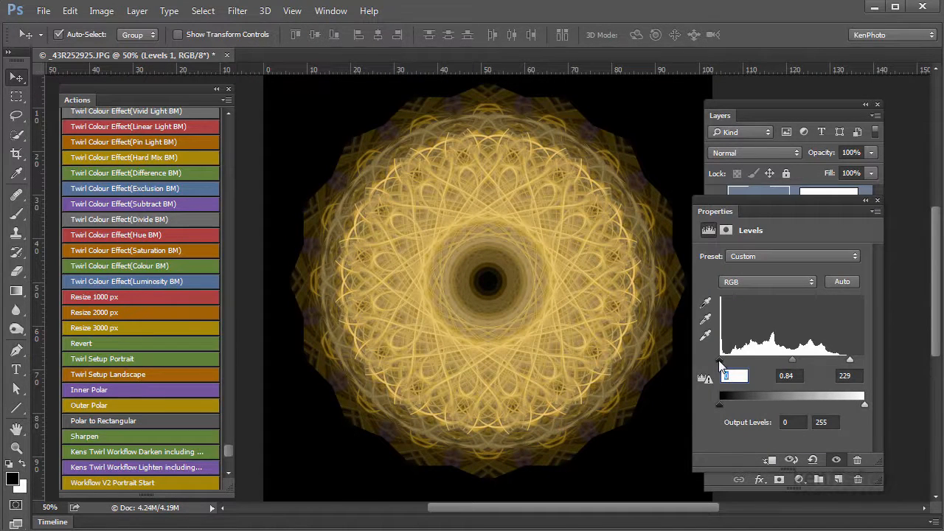
{"action": "left_click_drag", "start_coordinate": [720, 360], "coordinate": [723, 362]}
{"action": "left_click_drag", "start_coordinate": [792, 363], "coordinate": [790, 365]}
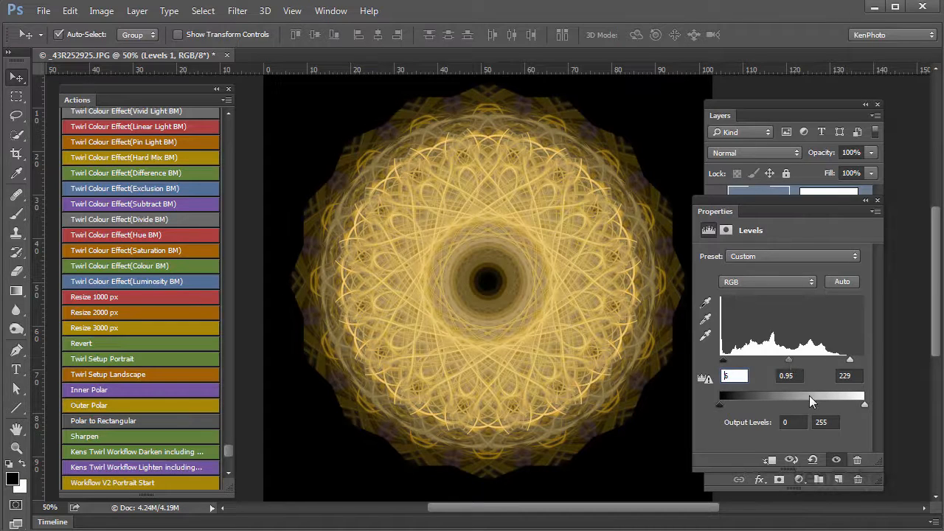
Flatten the Levels adjustment and the pattern layer into a single background
{"action": "left_click", "coordinate": [729, 116]}
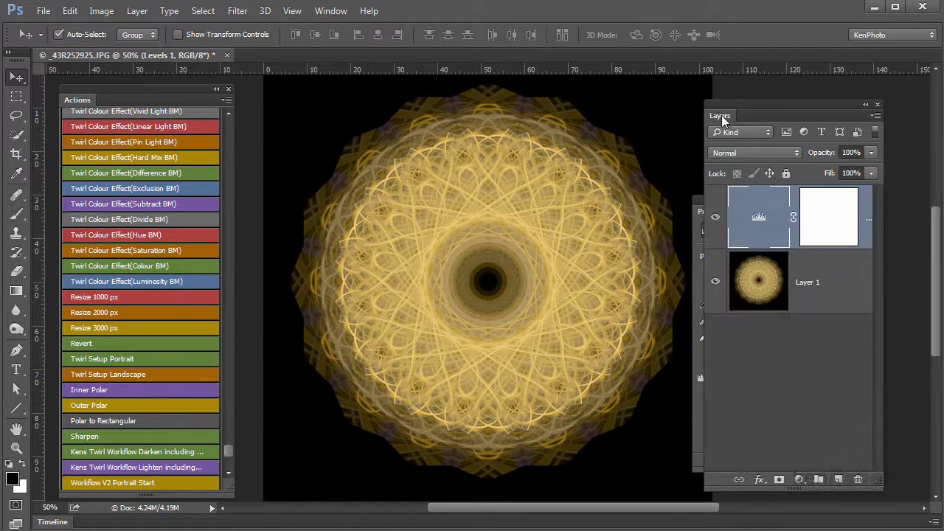
{"action": "left_click", "coordinate": [877, 115]}
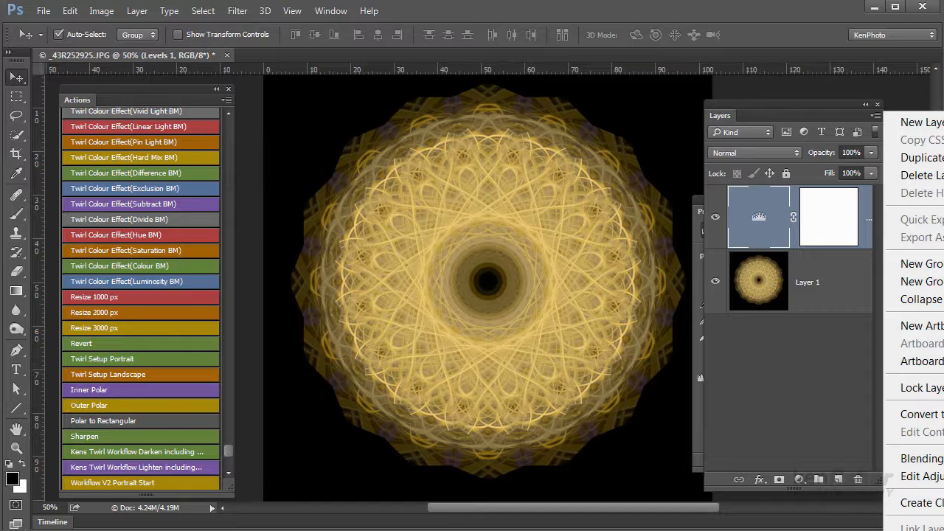
{"action": "left_click", "coordinate": [922, 530]}
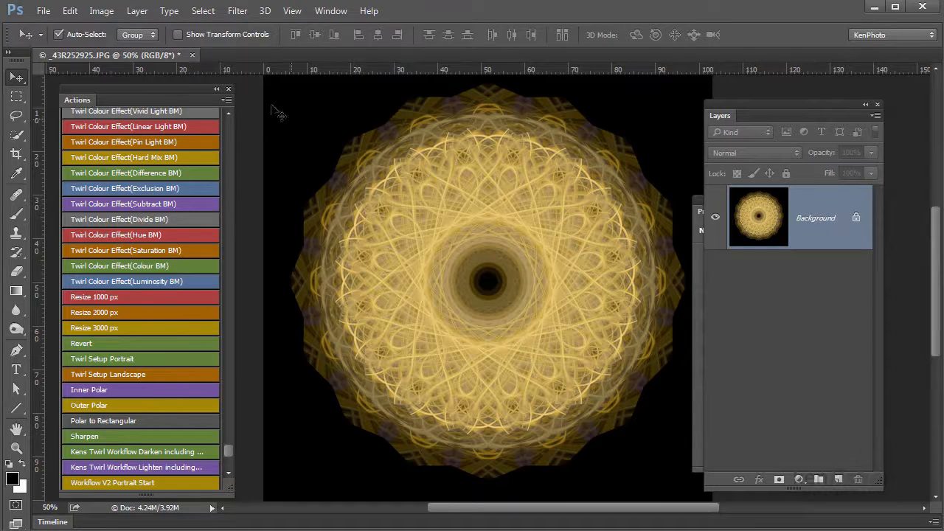
Start a Shadows/Highlights adjustment with shadows amount 24%, tone 31% and radius 22 px
{"action": "left_click", "coordinate": [102, 11]}
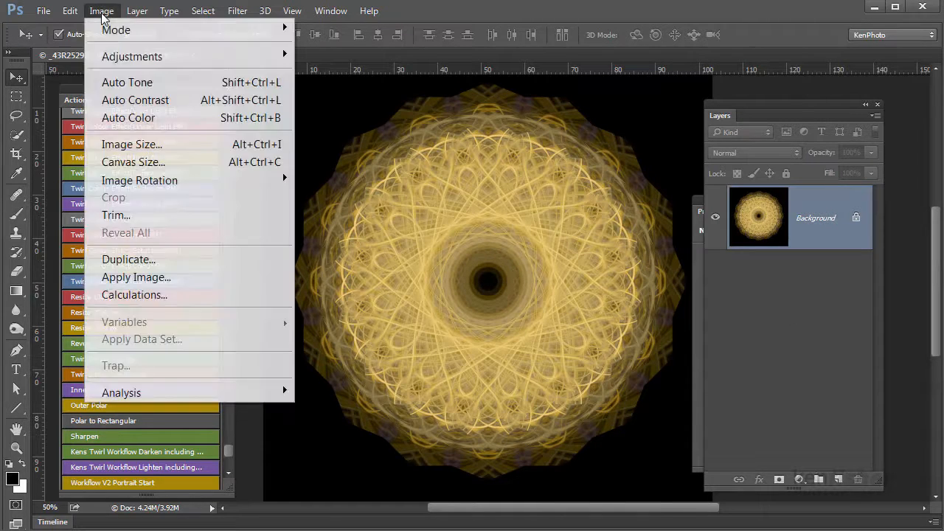
{"action": "mouse_move", "coordinate": [138, 62]}
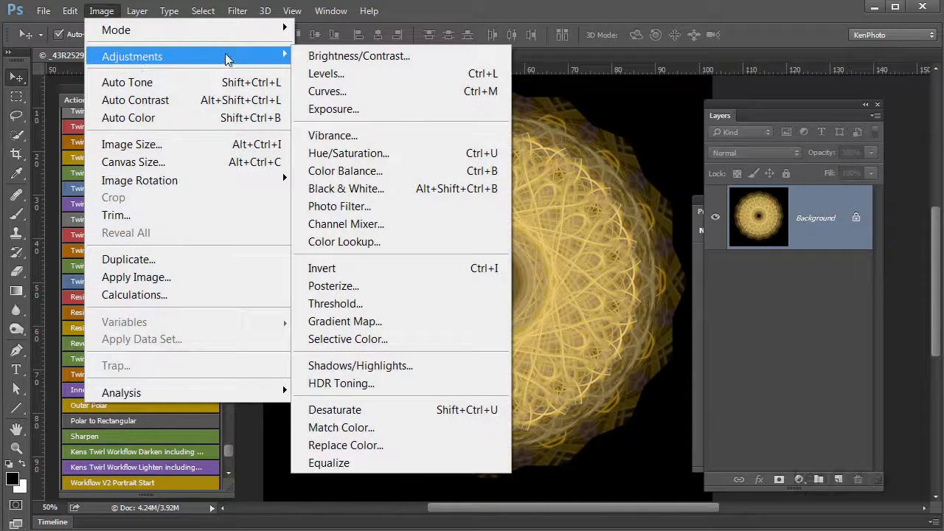
{"action": "left_click", "coordinate": [396, 367]}
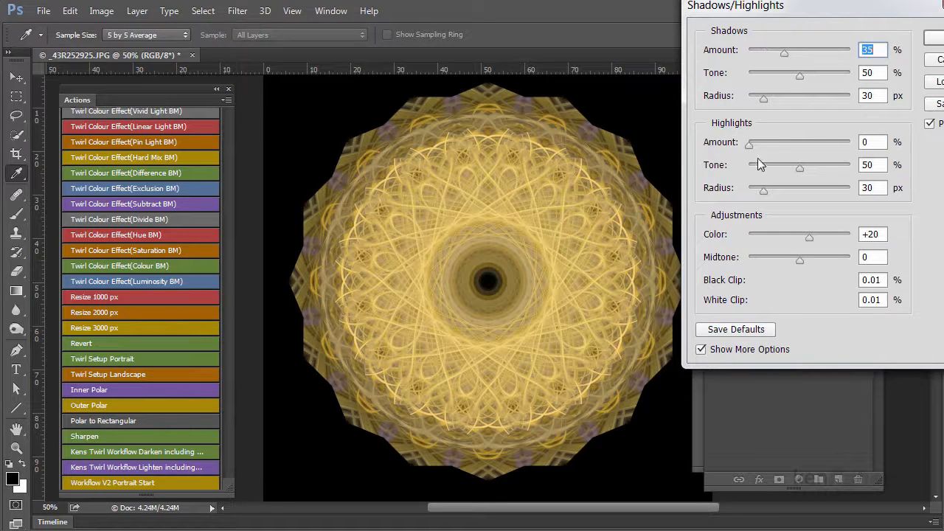
{"action": "left_click_drag", "start_coordinate": [785, 54], "coordinate": [760, 100]}
Set highlights amount to 24%, tone 57% and radius 44 px, with Color +18 and Midtone +2, and apply the adjustment
{"action": "left_click_drag", "start_coordinate": [749, 148], "coordinate": [773, 149]}
{"action": "left_click_drag", "start_coordinate": [798, 169], "coordinate": [800, 192]}
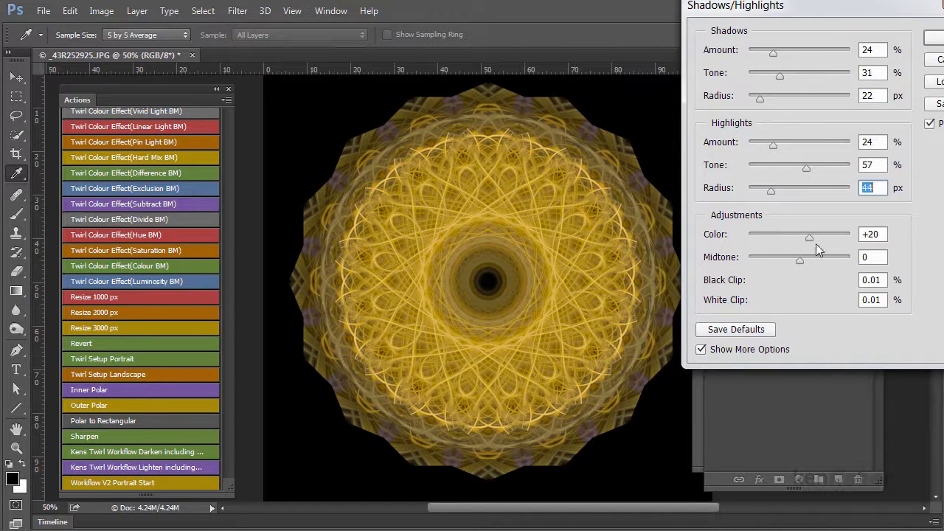
{"action": "left_click_drag", "start_coordinate": [810, 240], "coordinate": [800, 260]}
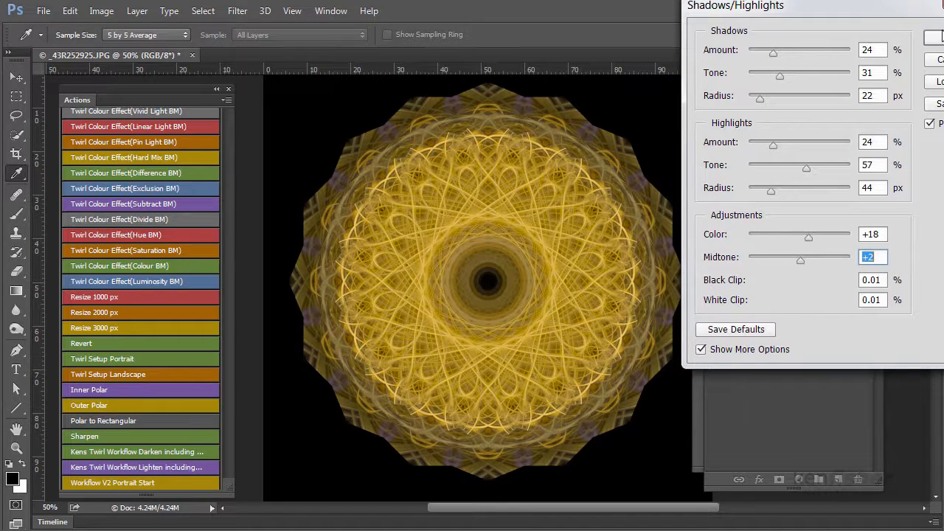
{"action": "left_click", "coordinate": [934, 38]}
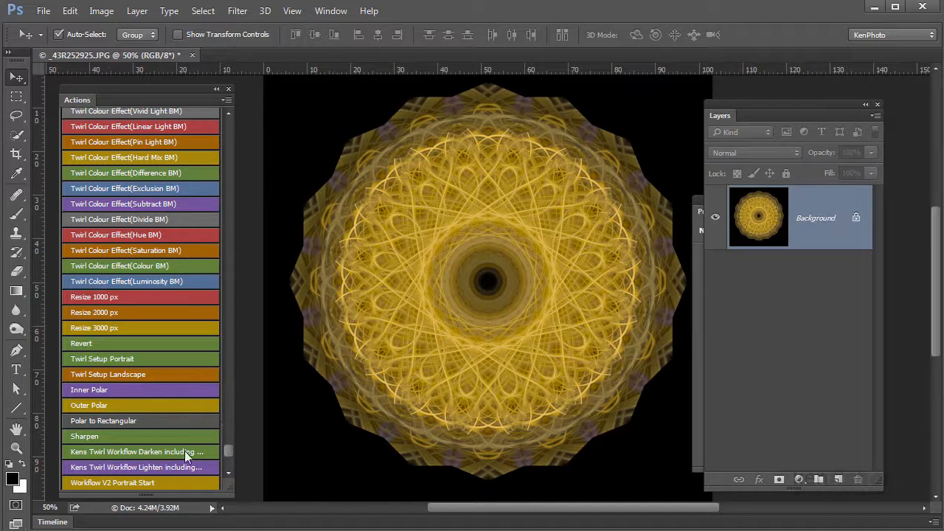
Run the Kens Twirl Workflow Darken action and apply its first Twirl pair at 77° on Layer 1 and -85° on the background
{"action": "left_click", "coordinate": [124, 451]}
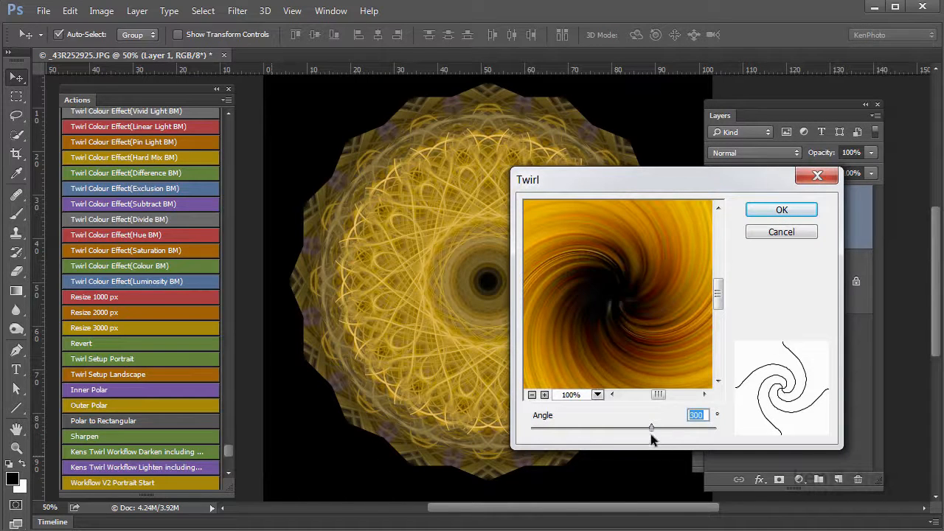
{"action": "left_click_drag", "start_coordinate": [650, 429], "coordinate": [629, 430]}
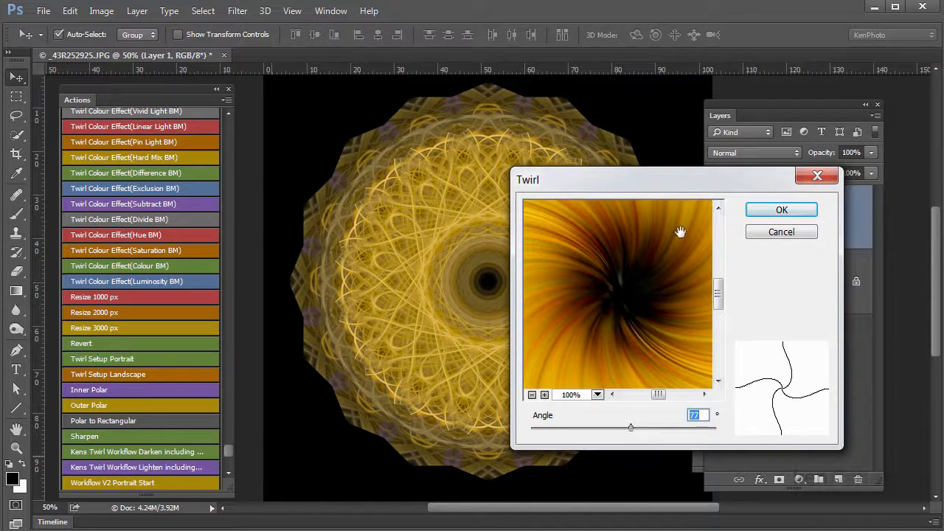
{"action": "left_click", "coordinate": [778, 220]}
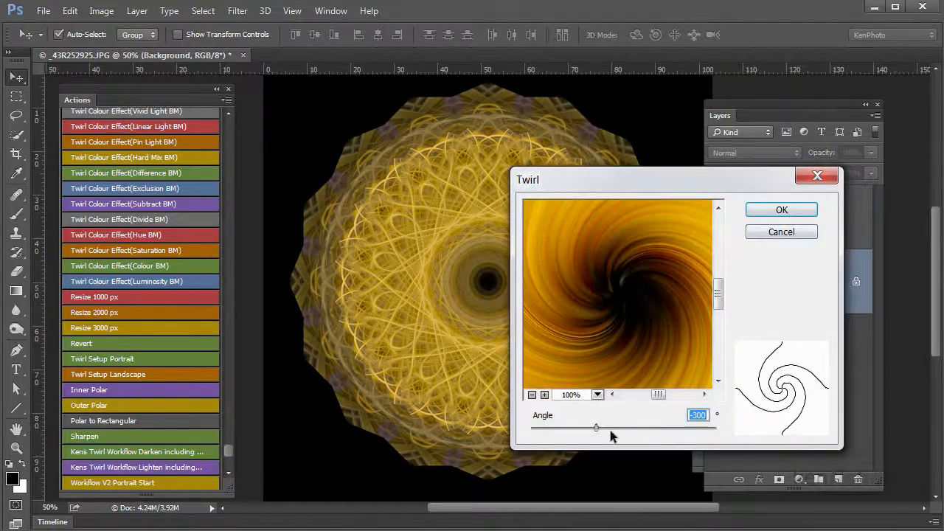
{"action": "left_click_drag", "start_coordinate": [592, 428], "coordinate": [616, 427]}
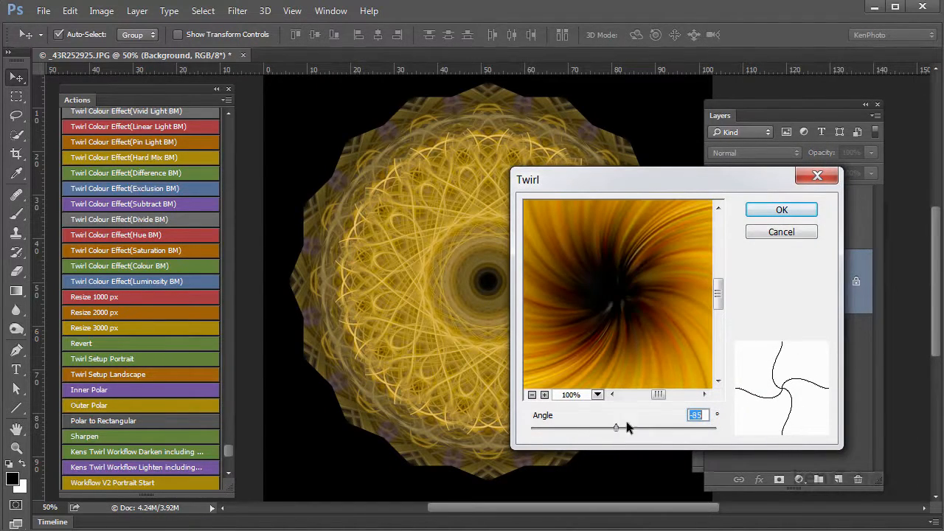
{"action": "left_click", "coordinate": [770, 217]}
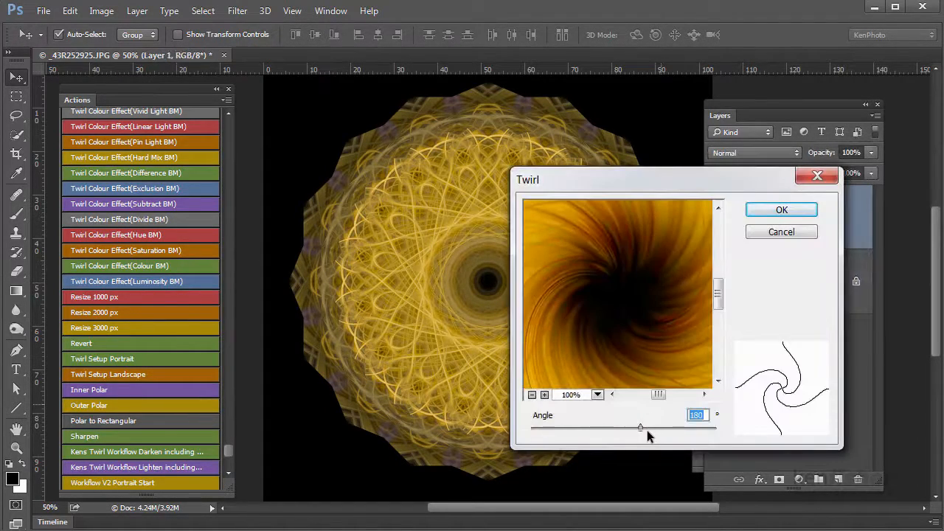
Apply the second Twirl pair at 821° on Layer 1 and -497° on the background
{"action": "left_click_drag", "start_coordinate": [640, 427], "coordinate": [699, 436]}
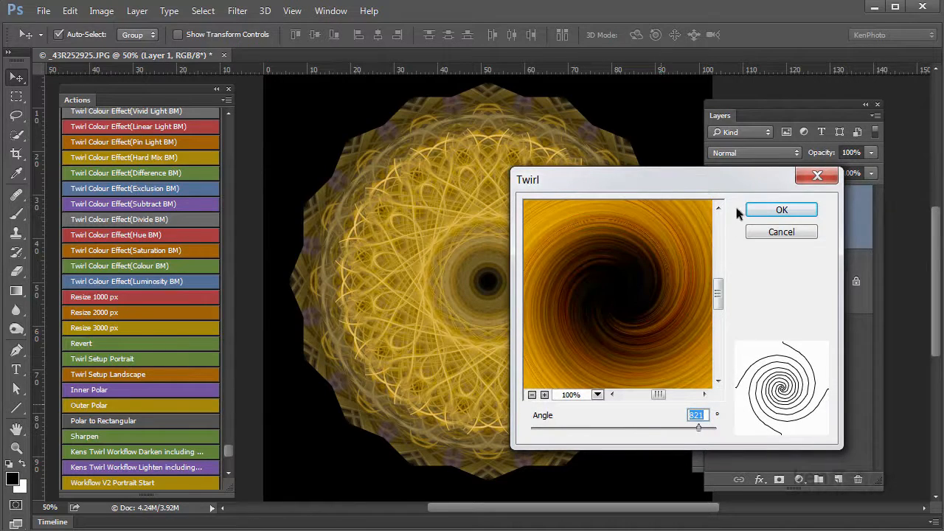
{"action": "left_click", "coordinate": [760, 212]}
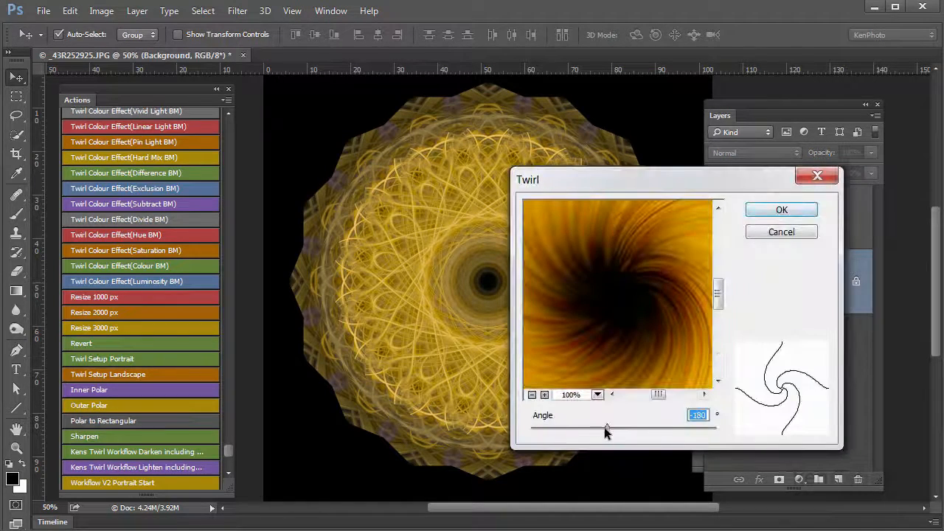
{"action": "left_click_drag", "start_coordinate": [604, 429], "coordinate": [577, 430]}
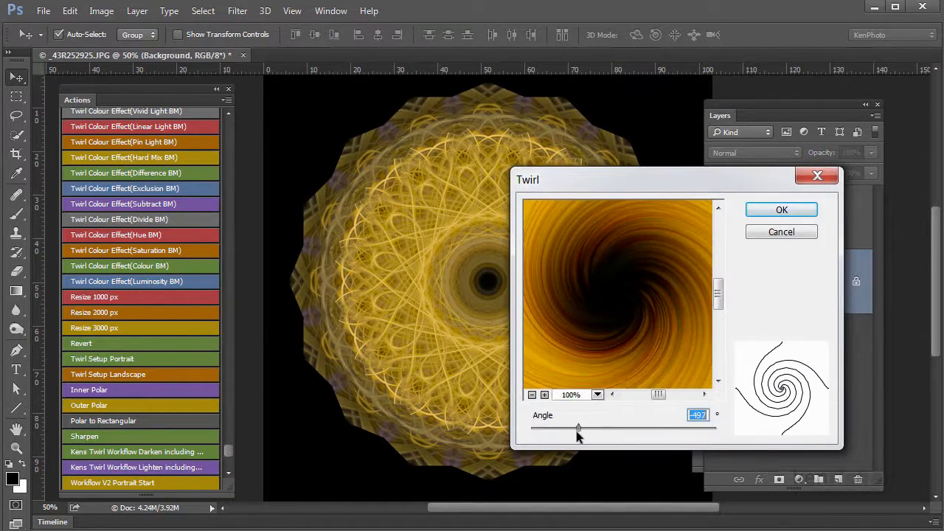
{"action": "left_click", "coordinate": [783, 211]}
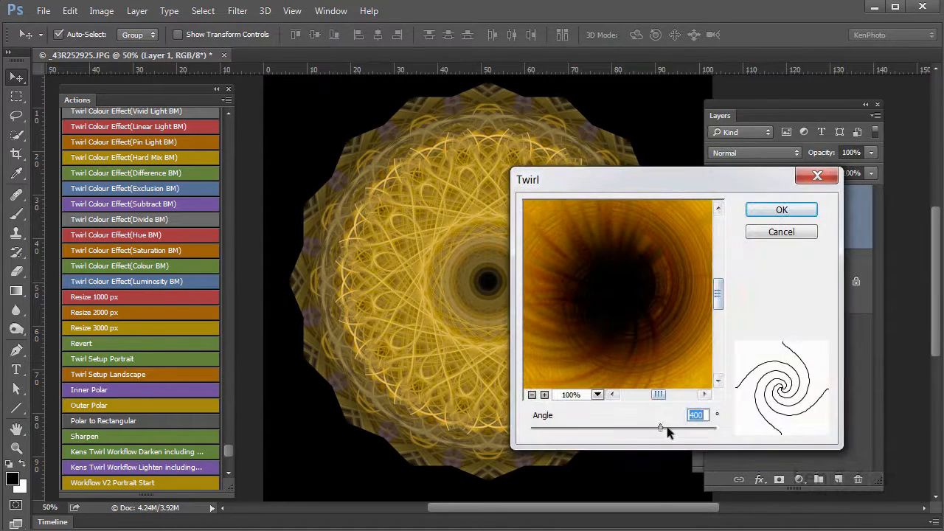
Apply the third Twirl pair at 603° on Layer 1 and a low positive angle on the background
{"action": "left_click_drag", "start_coordinate": [662, 426], "coordinate": [681, 427]}
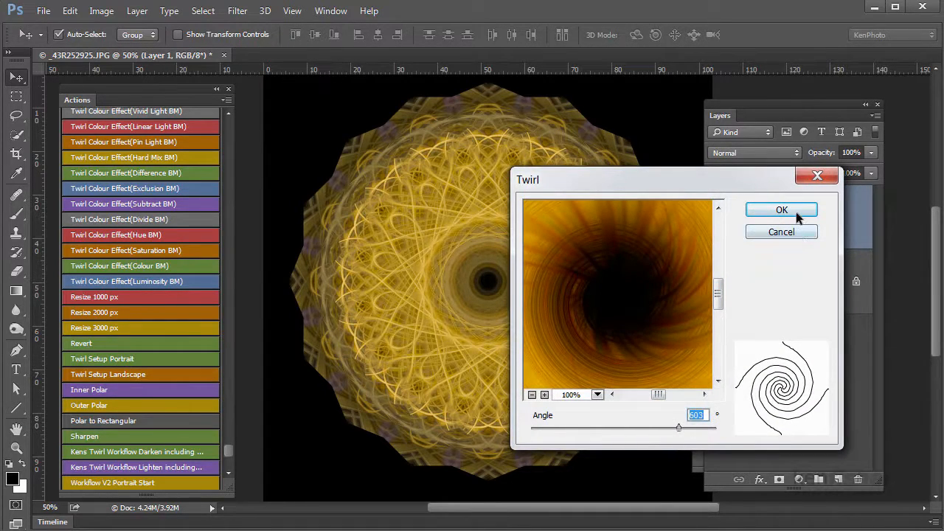
{"action": "left_click", "coordinate": [796, 212]}
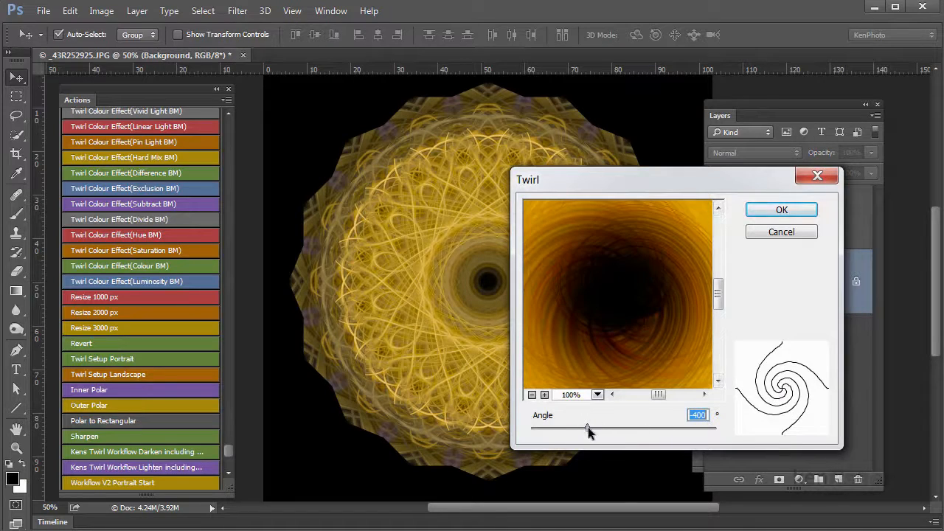
{"action": "left_click_drag", "start_coordinate": [589, 433], "coordinate": [636, 429]}
{"action": "left_click", "coordinate": [763, 210]}
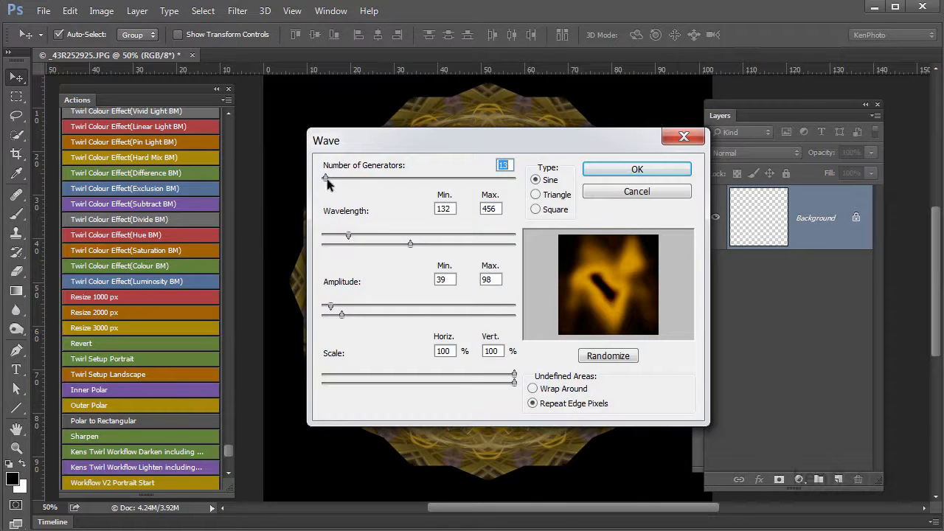
Randomize the Wave filter's pattern, set the minimum wavelength to 163, slightly reduce the horizontal scale, and apply the filter
{"action": "left_click_drag", "start_coordinate": [325, 179], "coordinate": [326, 179]}
{"action": "left_click", "coordinate": [612, 355]}
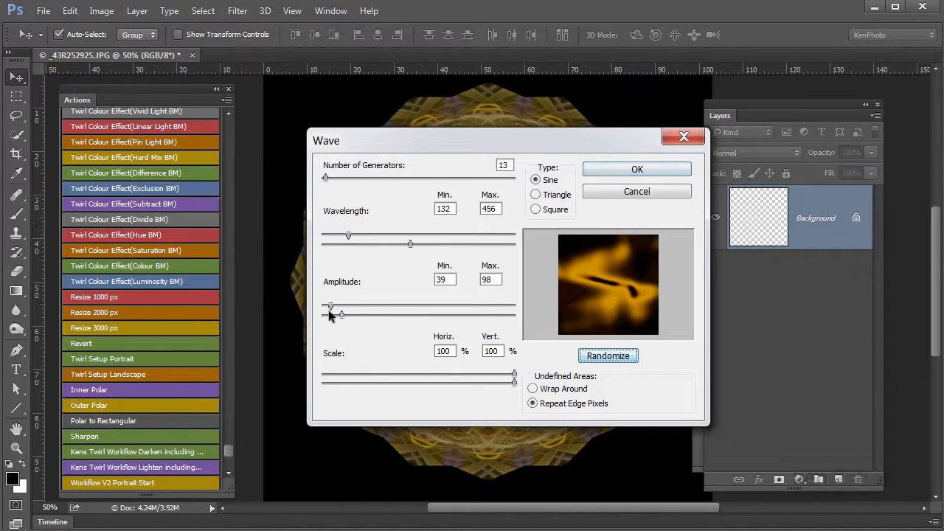
{"action": "left_click_drag", "start_coordinate": [348, 235], "coordinate": [355, 236]}
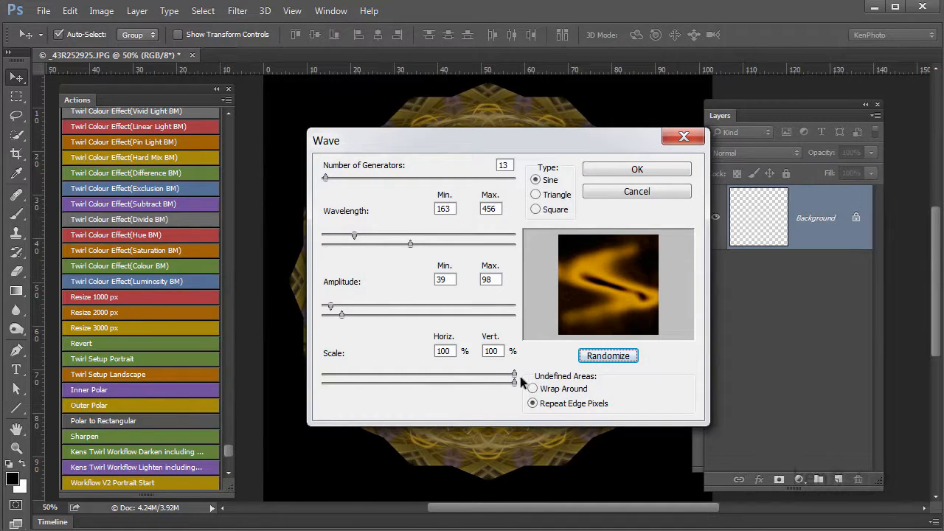
{"action": "left_click_drag", "start_coordinate": [515, 376], "coordinate": [506, 374]}
{"action": "left_click", "coordinate": [636, 171]}
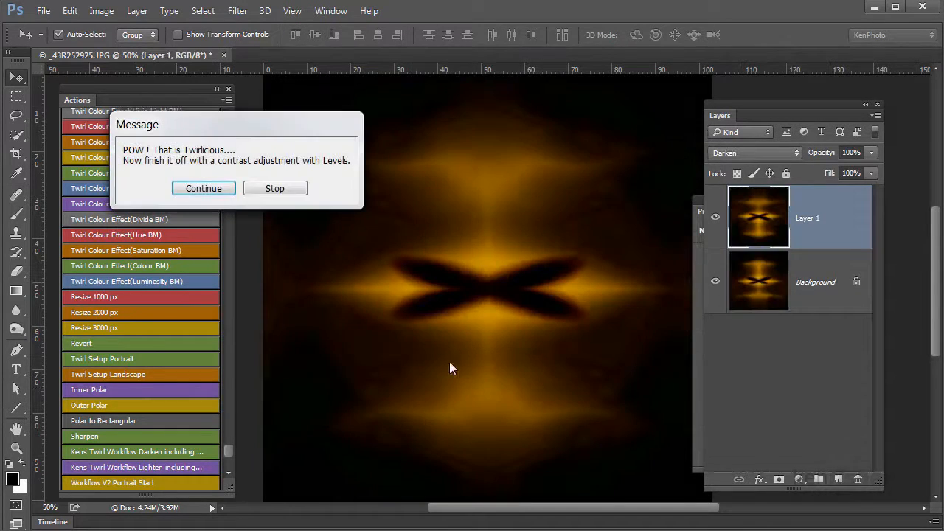
Continue the action to its Levels adjustment and set the white input to 227 and the midtone to 1.65
{"action": "left_click", "coordinate": [218, 194]}
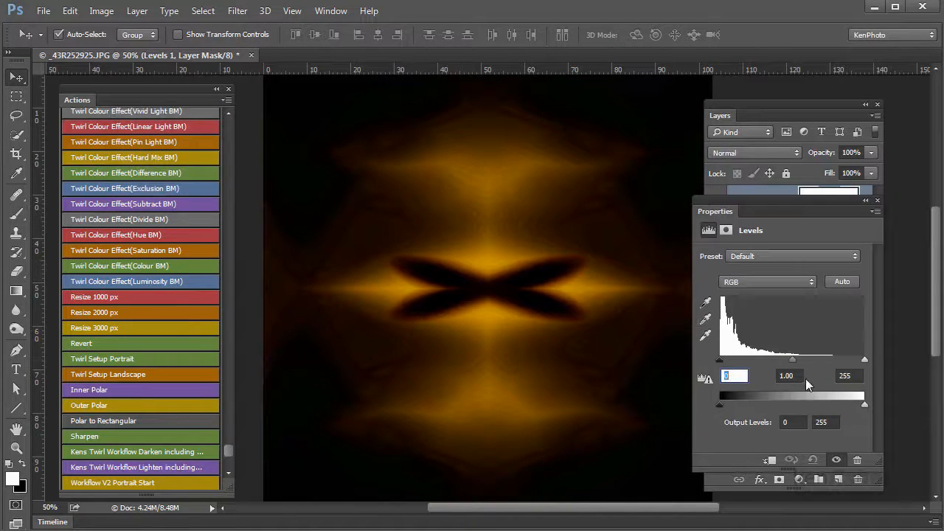
{"action": "left_click_drag", "start_coordinate": [716, 213], "coordinate": [715, 247]}
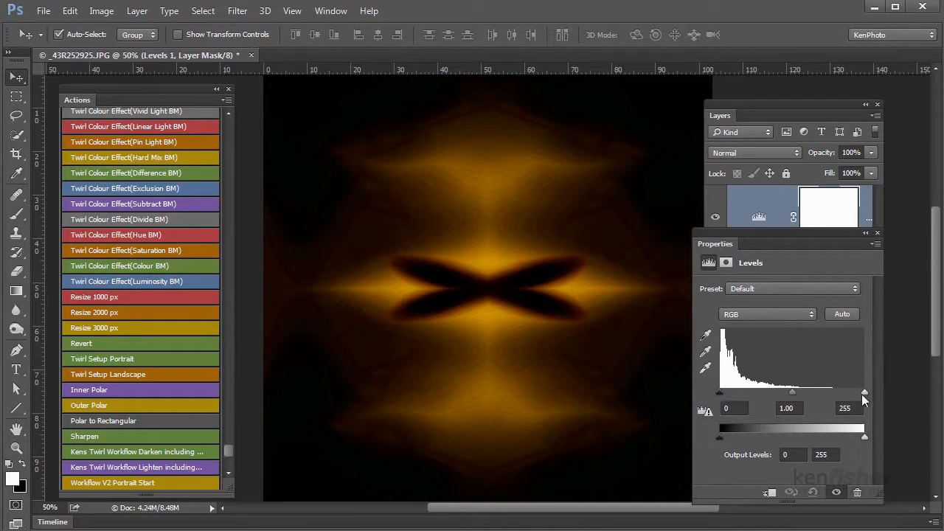
{"action": "left_click_drag", "start_coordinate": [864, 393], "coordinate": [848, 392]}
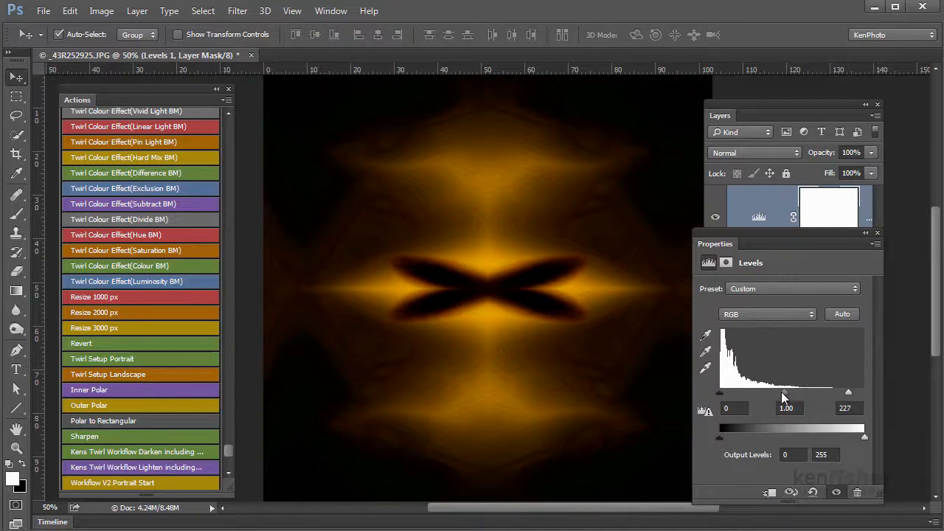
{"action": "left_click_drag", "start_coordinate": [784, 397], "coordinate": [761, 398]}
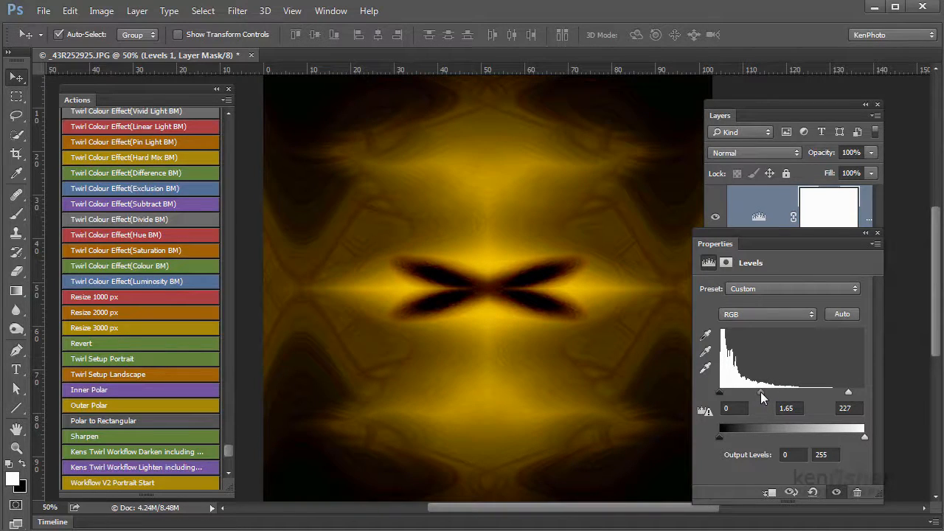
Change the blend mode of Layer 1 to Lighten
{"action": "left_click", "coordinate": [720, 118]}
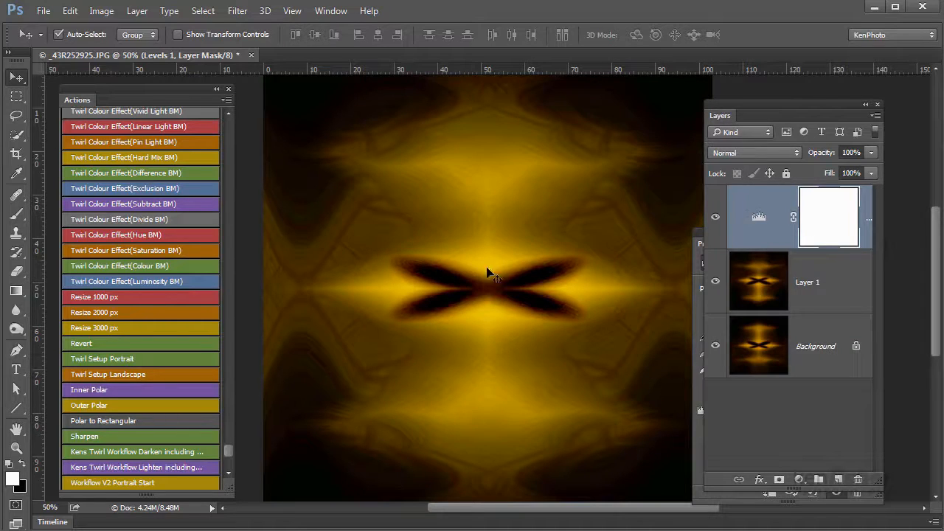
{"action": "left_click", "coordinate": [844, 300]}
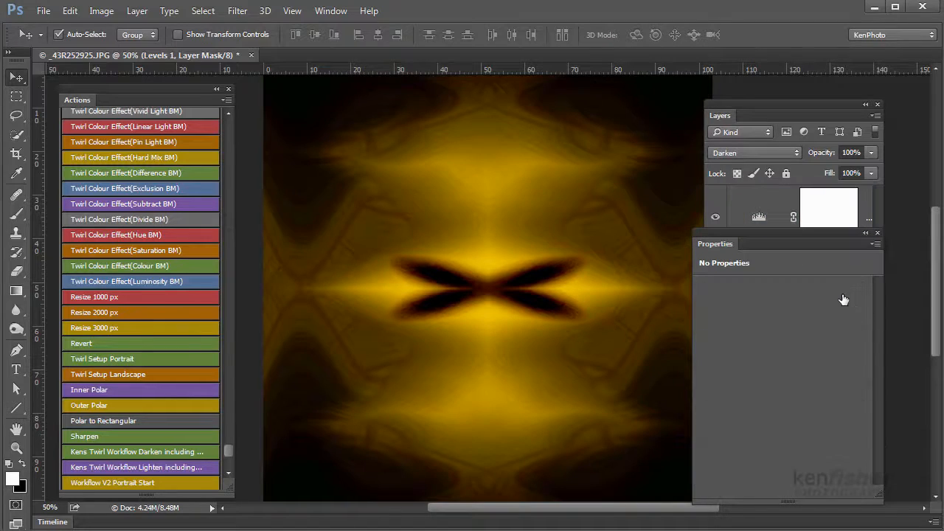
{"action": "left_click", "coordinate": [721, 117]}
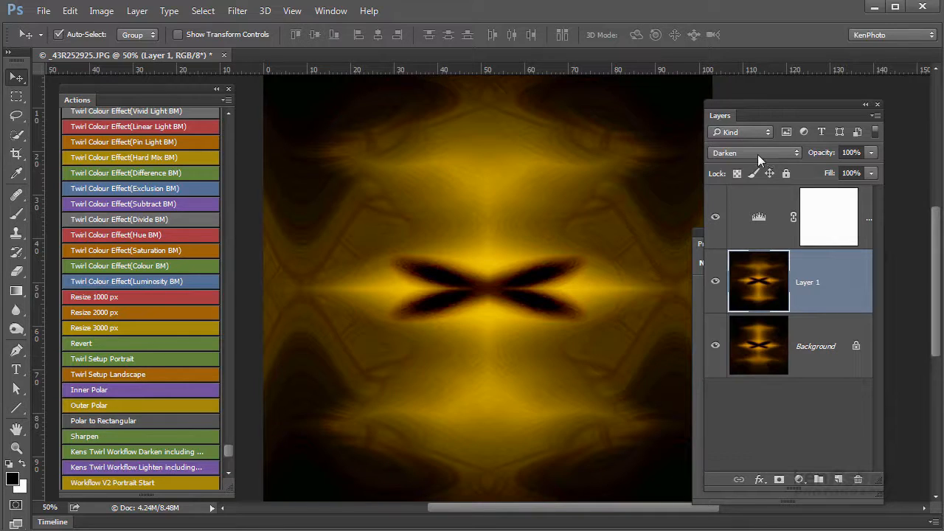
{"action": "left_click", "coordinate": [797, 154]}
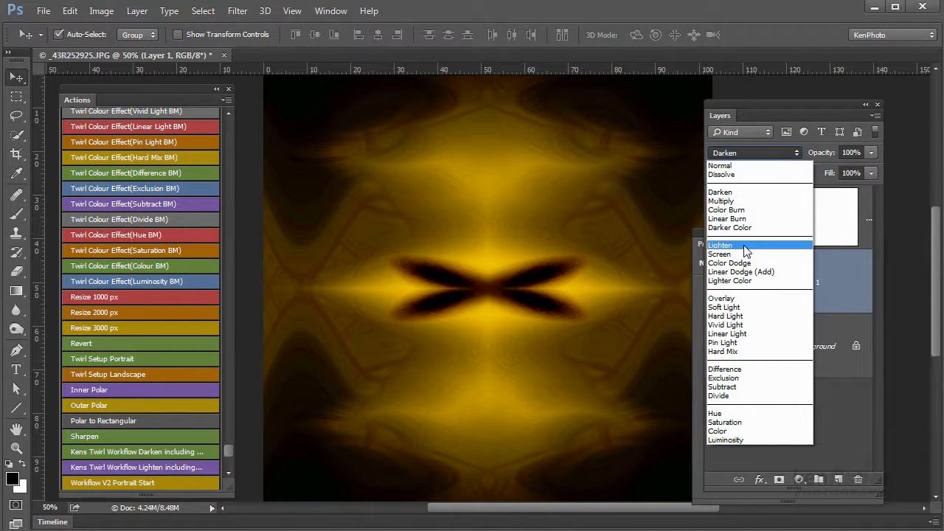
{"action": "left_click", "coordinate": [745, 246]}
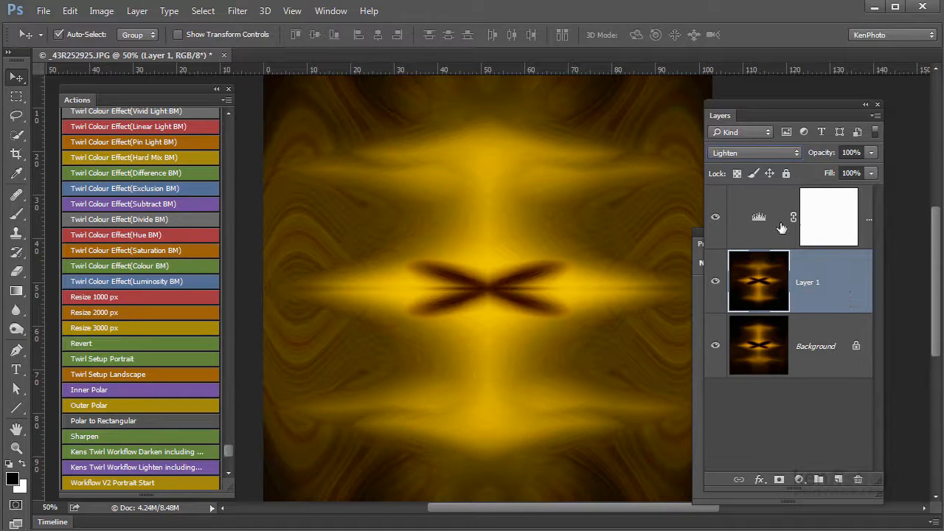
Refine the Levels adjustment with a midtone of 1.37 and a white input of 181
{"action": "double_click", "coordinate": [762, 219]}
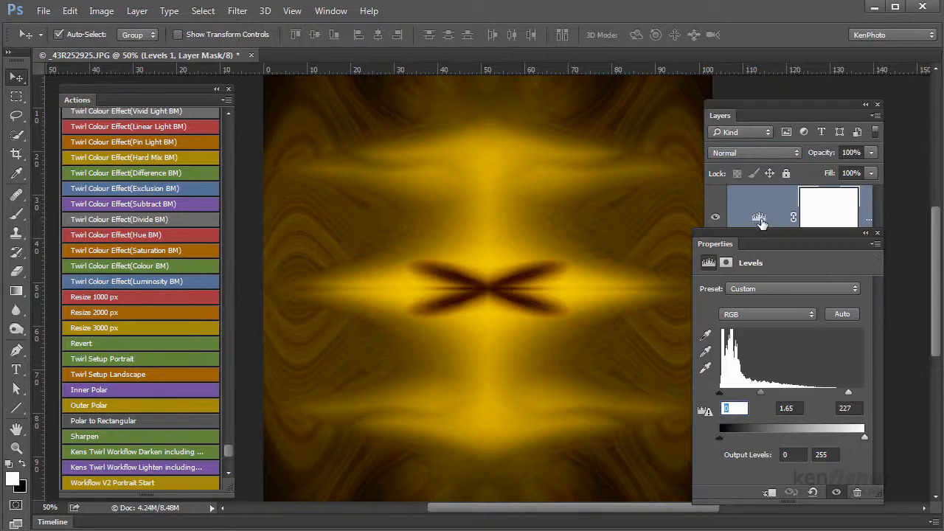
{"action": "left_click_drag", "start_coordinate": [759, 391], "coordinate": [770, 391]}
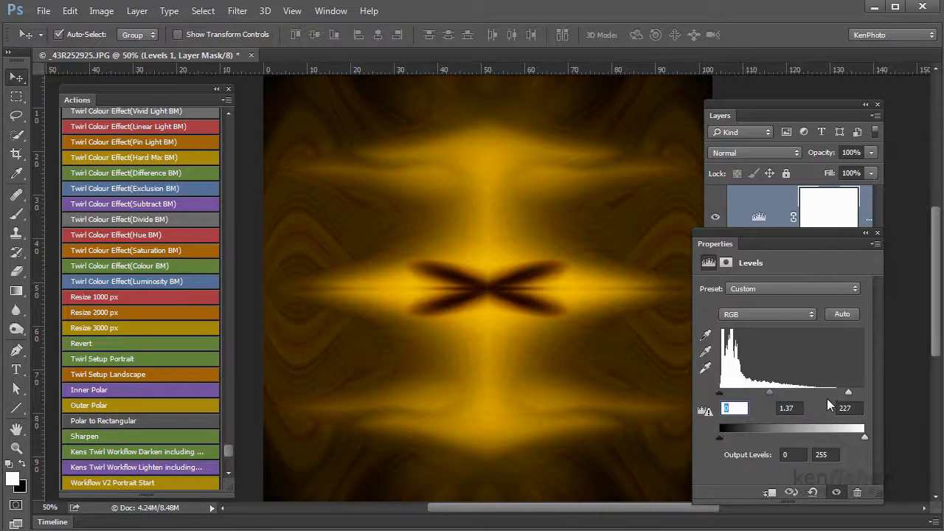
{"action": "left_click_drag", "start_coordinate": [848, 392], "coordinate": [822, 393]}
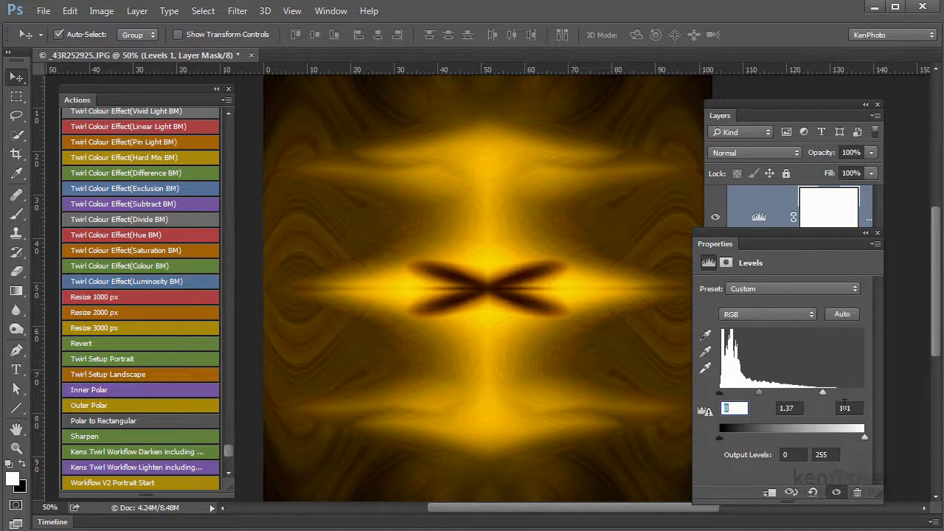
Flatten the Levels adjustment and Layer 1 into a single background
{"action": "left_click_drag", "start_coordinate": [711, 244], "coordinate": [752, 453]}
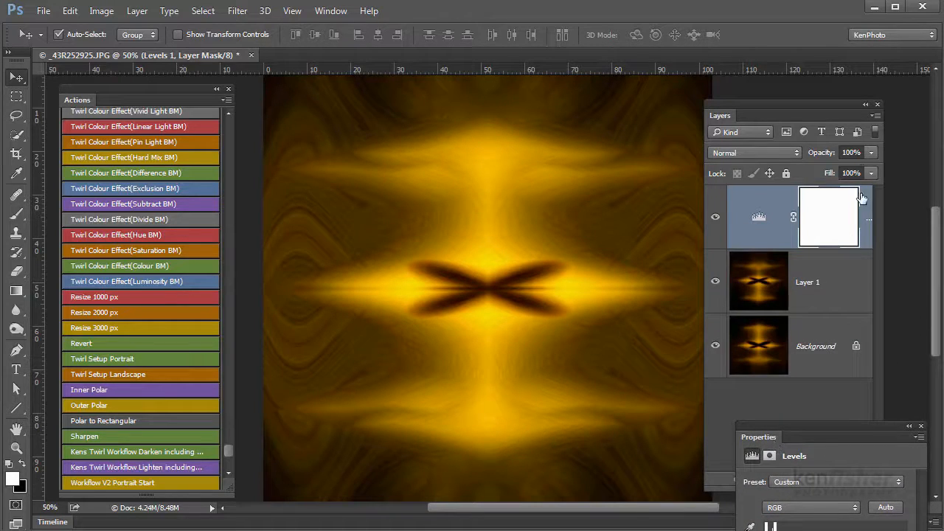
{"action": "left_click", "coordinate": [877, 115]}
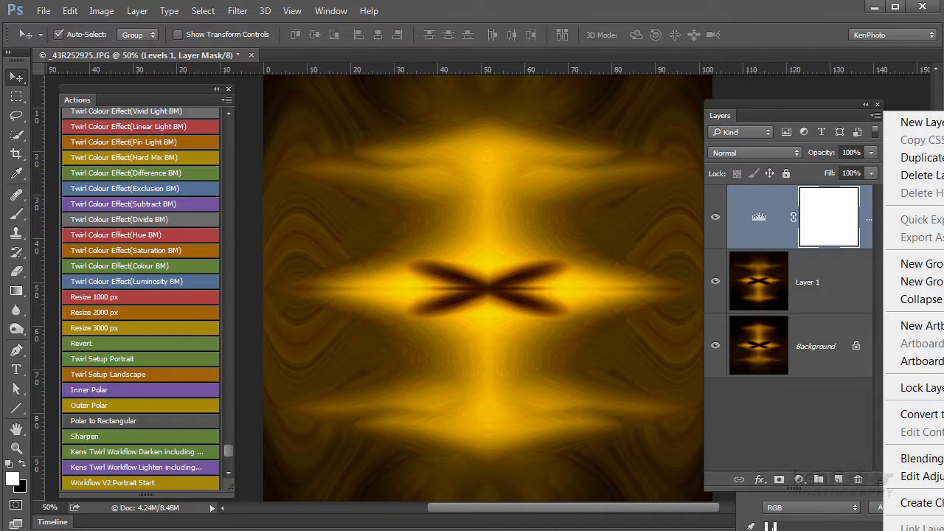
{"action": "left_click", "coordinate": [918, 530]}
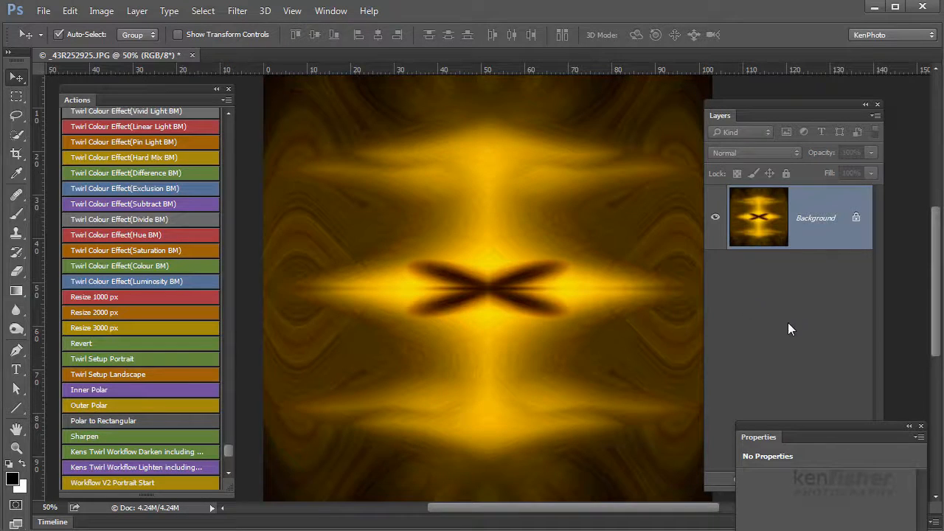
Open a Shadows/Highlights adjustment on the background and set the shadows to 23% amount, 37% tone and 52 px radius
{"action": "left_click", "coordinate": [99, 11]}
{"action": "mouse_move", "coordinate": [130, 56]}
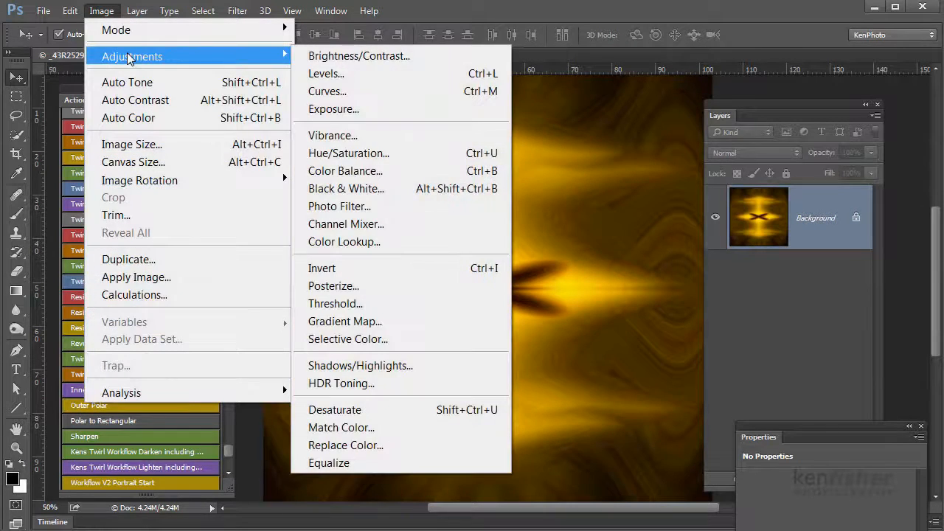
{"action": "left_click", "coordinate": [369, 373]}
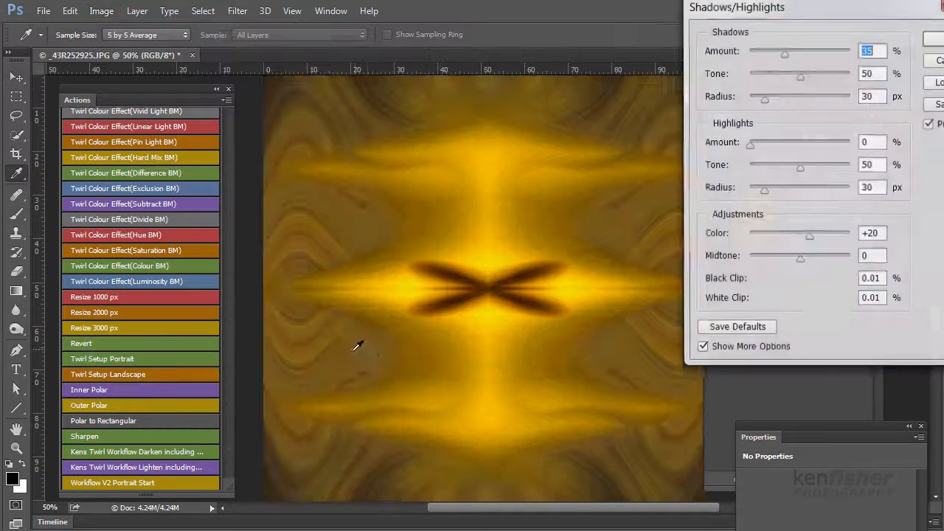
{"action": "left_click_drag", "start_coordinate": [797, 19], "coordinate": [757, 110]}
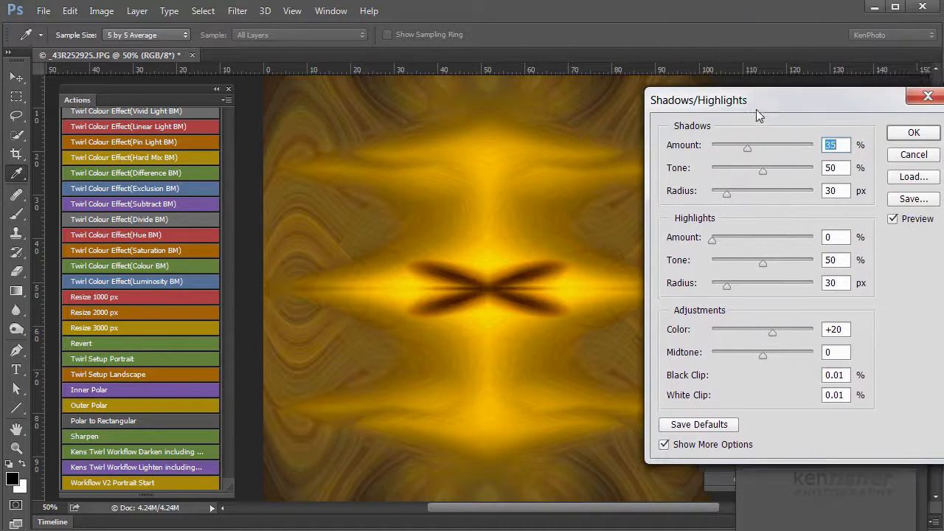
{"action": "left_click_drag", "start_coordinate": [746, 151], "coordinate": [739, 202]}
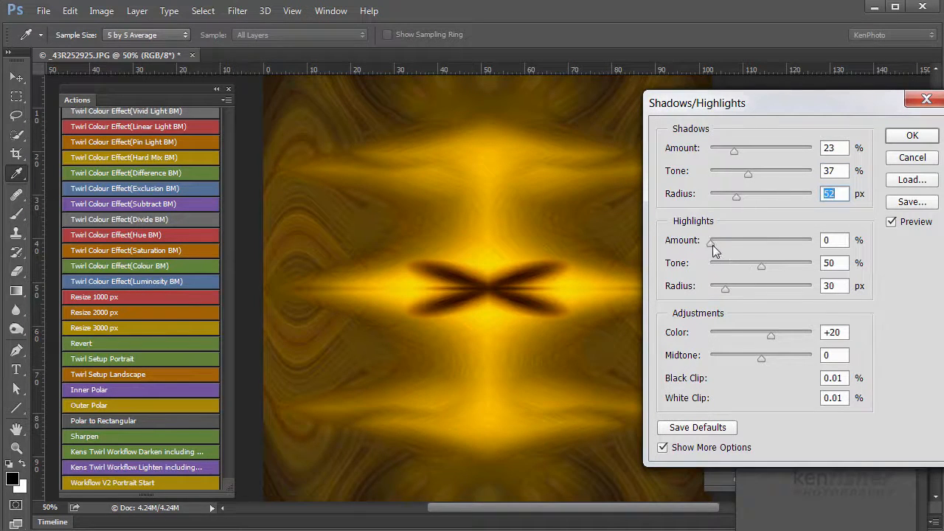
Set the highlights to 45% amount and 55% tone, fine-tune color and midtone, and apply the Shadows/Highlights adjustment
{"action": "left_click_drag", "start_coordinate": [713, 244], "coordinate": [765, 270]}
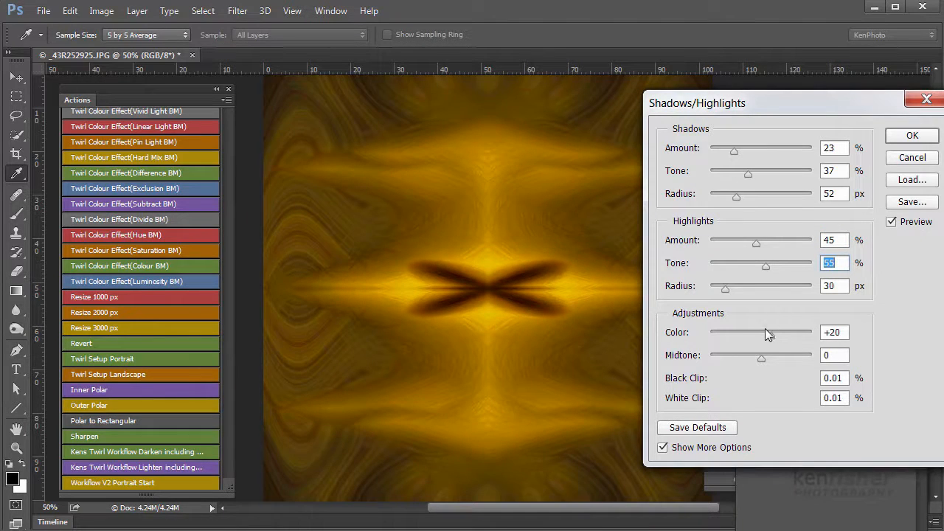
{"action": "left_click_drag", "start_coordinate": [770, 334], "coordinate": [768, 364]}
{"action": "left_click", "coordinate": [912, 137]}
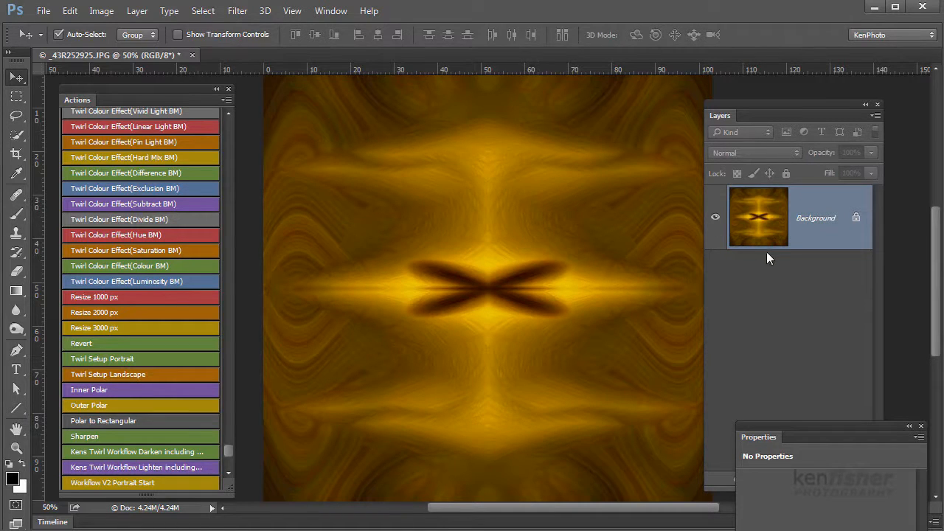
Duplicate the background to a new layer and rotate the copy by 90 degrees with Free Transform
{"action": "key", "text": "ctrl+j"}
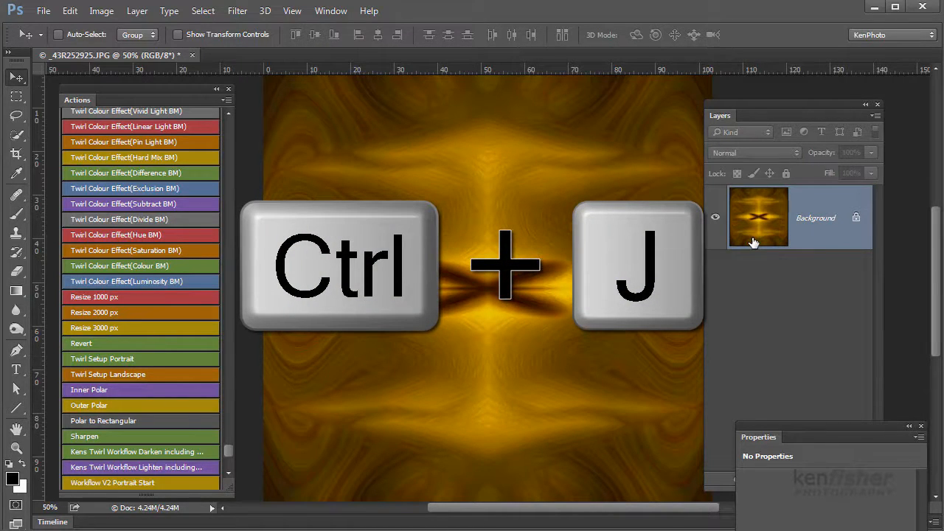
{"action": "key", "text": "ctrl+j"}
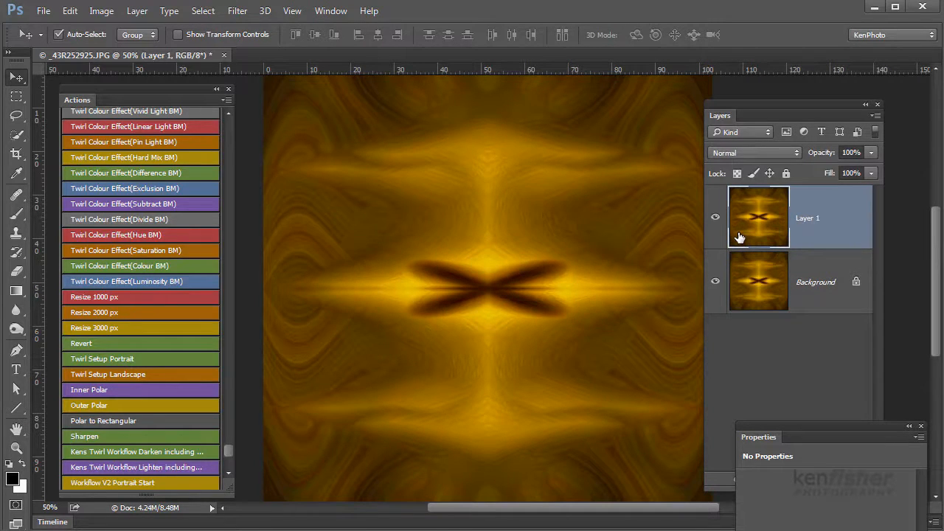
{"action": "key", "text": "ctrl+t"}
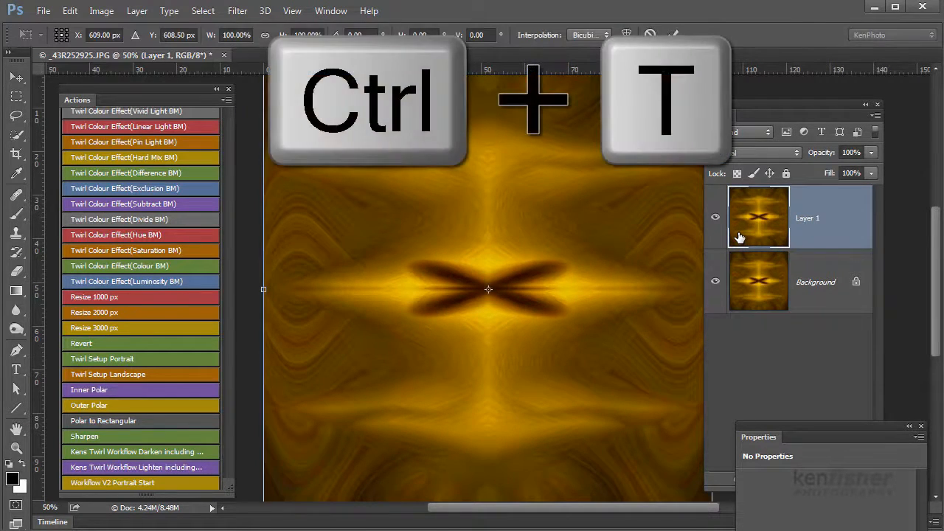
{"action": "right_click", "coordinate": [532, 192]}
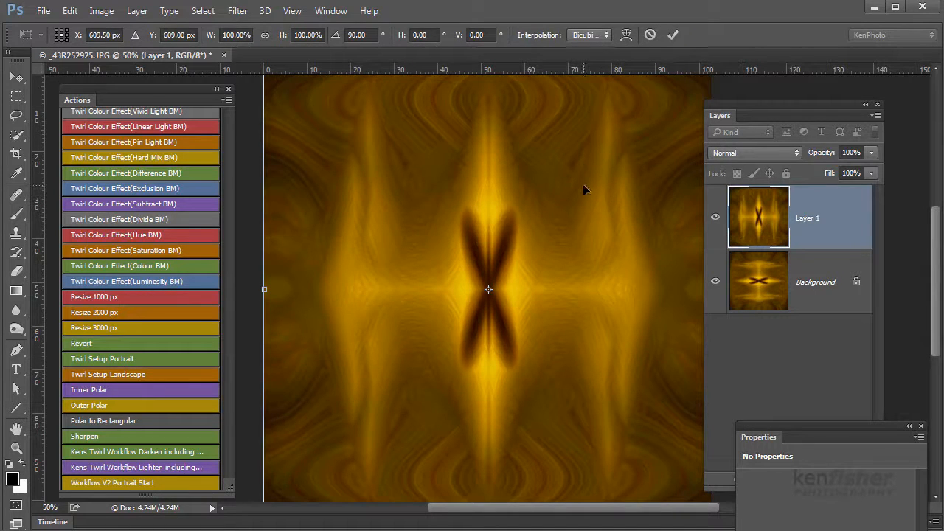
{"action": "key", "text": "Return"}
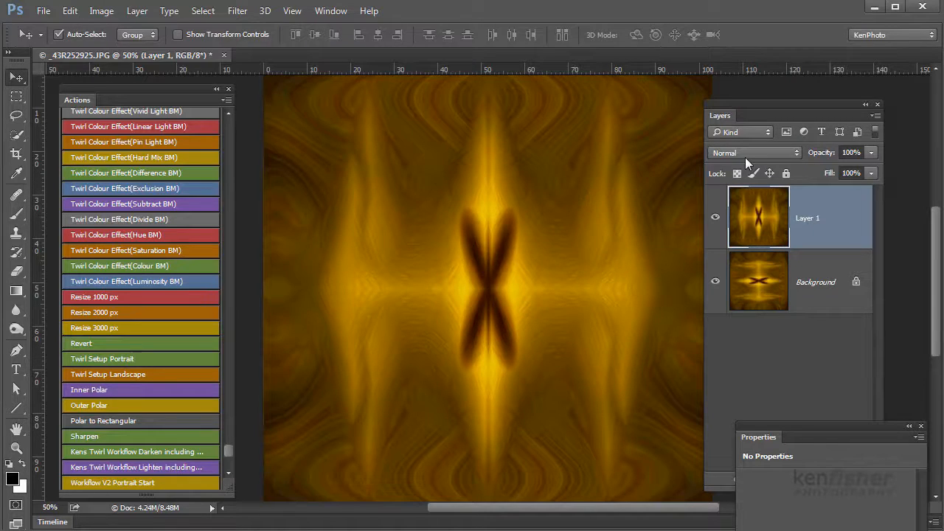
Try the Darken blend mode on the rotated Layer 1
{"action": "left_click", "coordinate": [796, 153]}
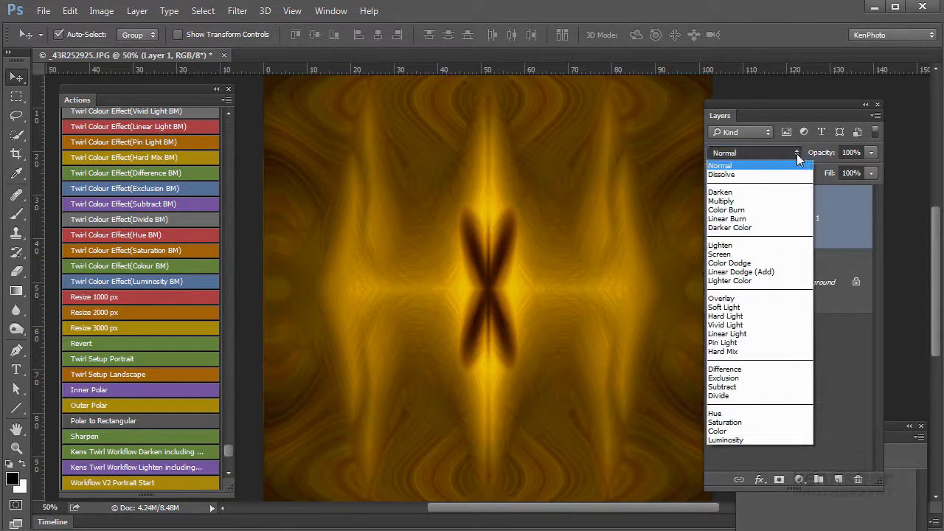
{"action": "left_click", "coordinate": [735, 193]}
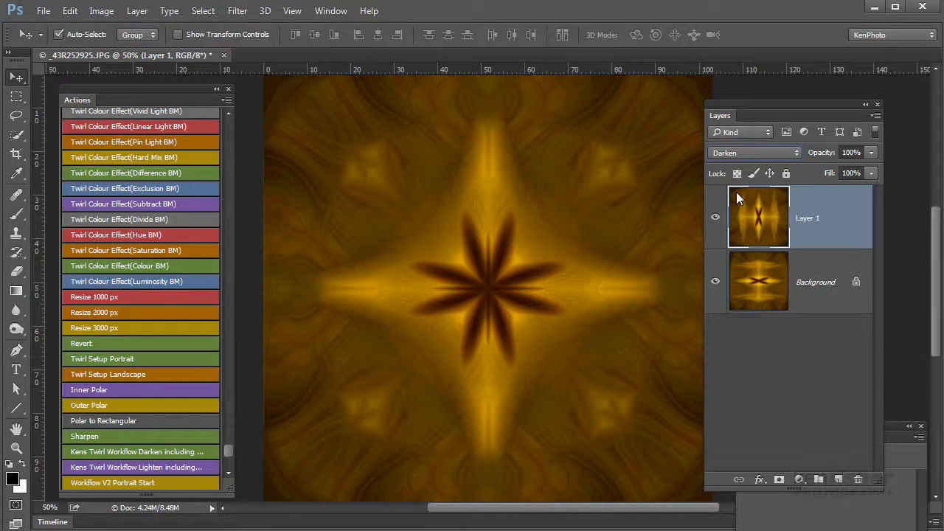
Set the blend mode of Layer 1 to Lighten and flatten the image into a single background
{"action": "left_click", "coordinate": [795, 153]}
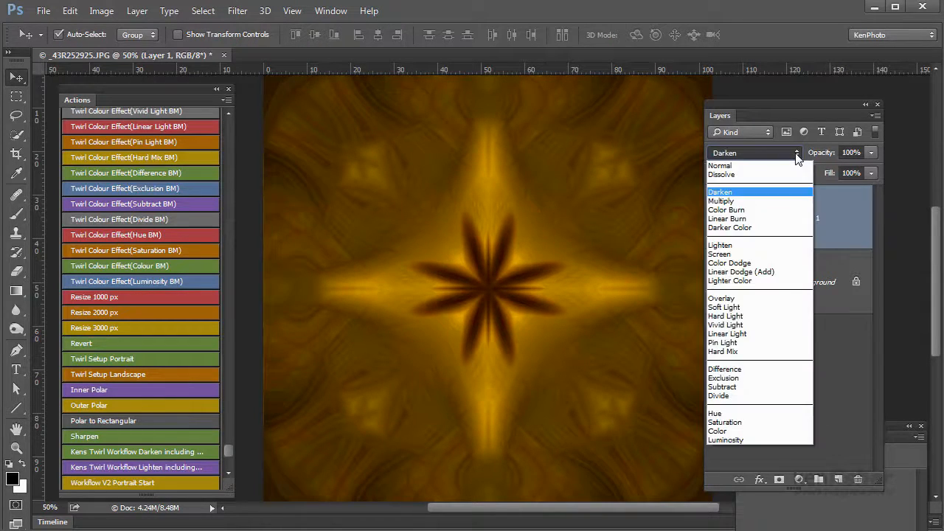
{"action": "left_click", "coordinate": [746, 251]}
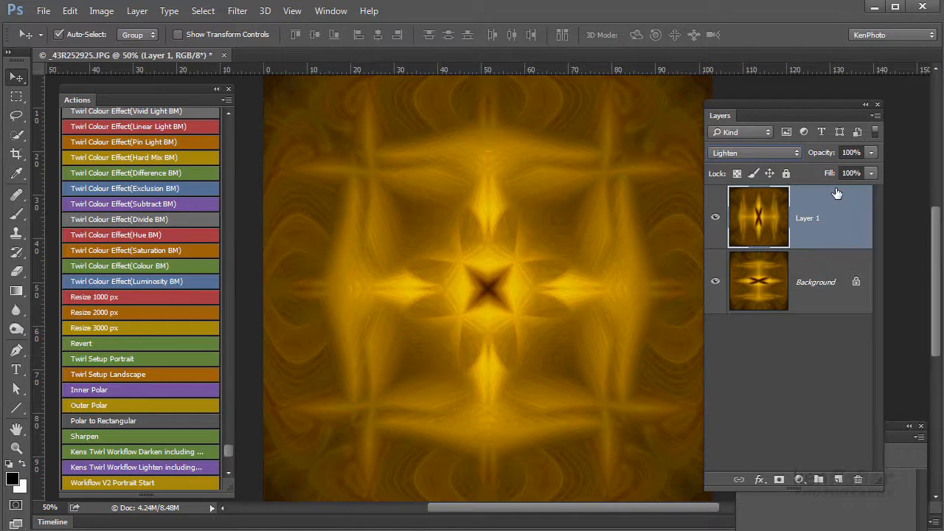
{"action": "left_click", "coordinate": [876, 115]}
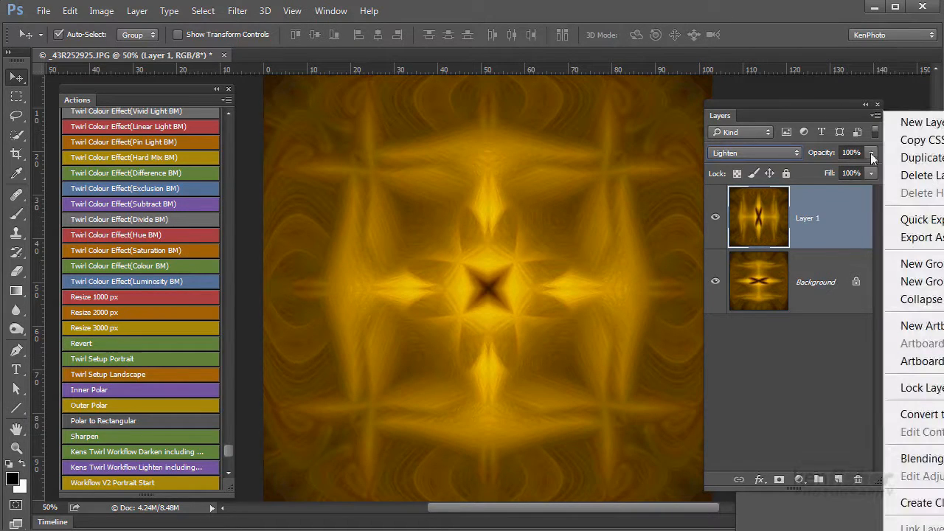
{"action": "left_click", "coordinate": [914, 530]}
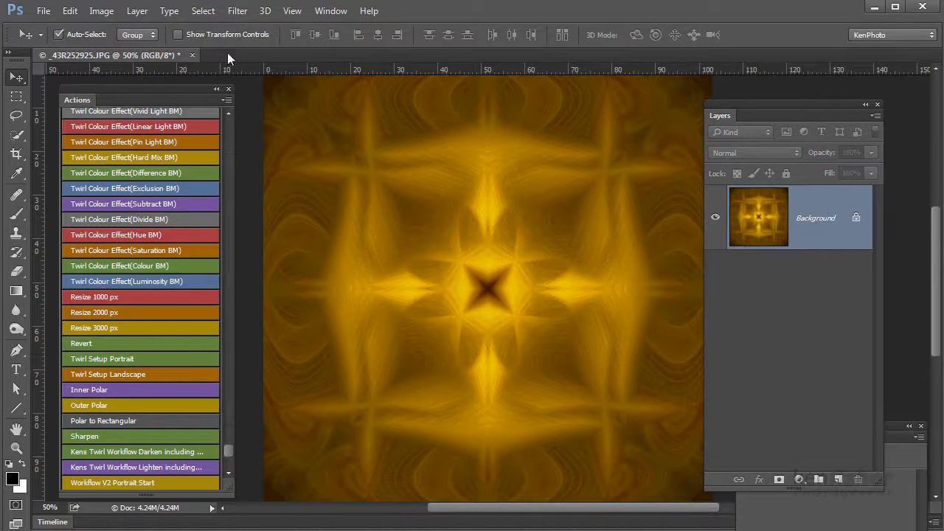
Apply Shadows/Highlights with shadows at 17% amount, 23% tone, 90 px radius and highlights at 28% amount, 53% tone, 102 px radius
{"action": "left_click", "coordinate": [101, 12]}
{"action": "mouse_move", "coordinate": [118, 59]}
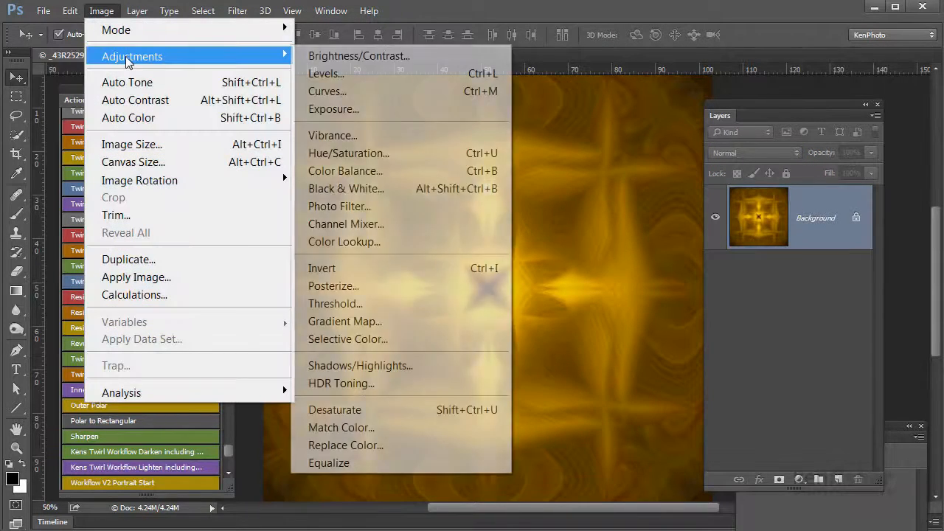
{"action": "left_click", "coordinate": [387, 365]}
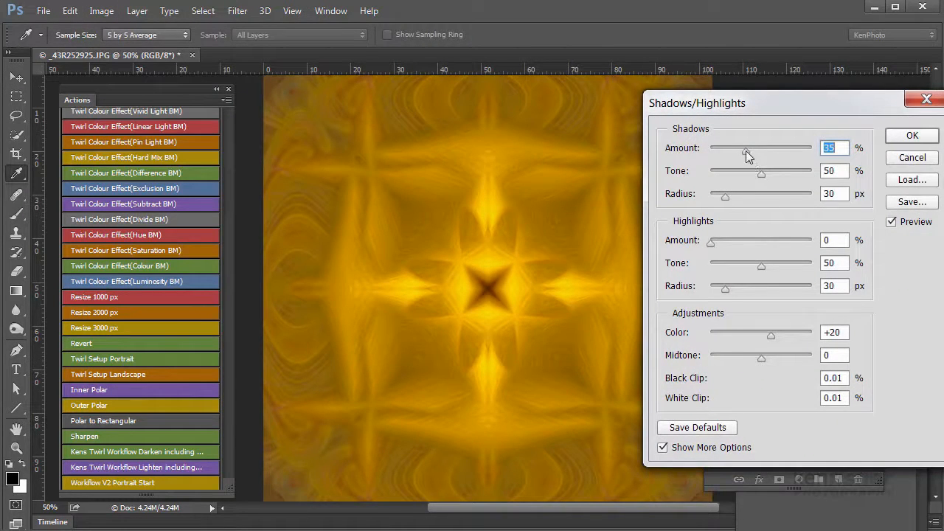
{"action": "mouse_move", "coordinate": [746, 150]}
{"action": "left_mouse_down"}
{"action": "mouse_move", "coordinate": [754, 150]}
{"action": "mouse_move", "coordinate": [717, 147]}
{"action": "mouse_move", "coordinate": [728, 149]}
{"action": "left_mouse_up"}
{"action": "left_click_drag", "start_coordinate": [762, 175], "coordinate": [755, 202]}
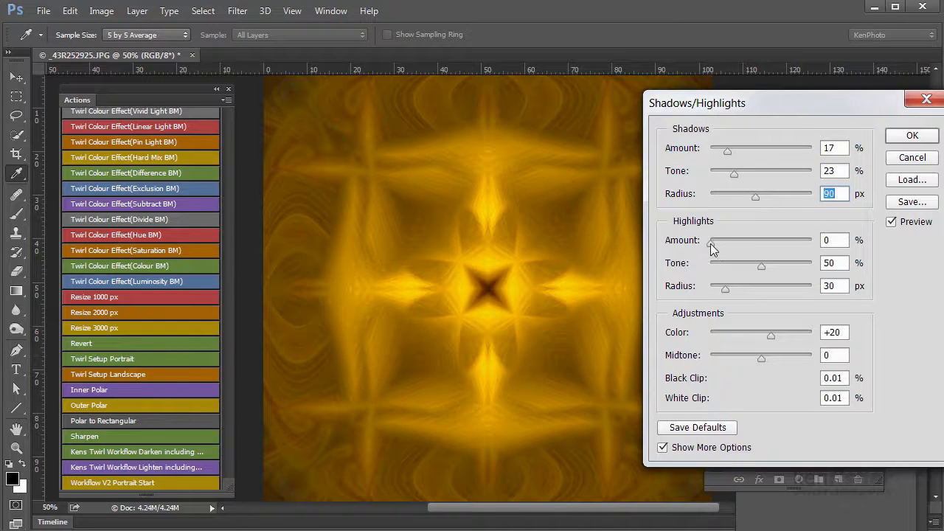
{"action": "left_click_drag", "start_coordinate": [712, 244], "coordinate": [767, 294]}
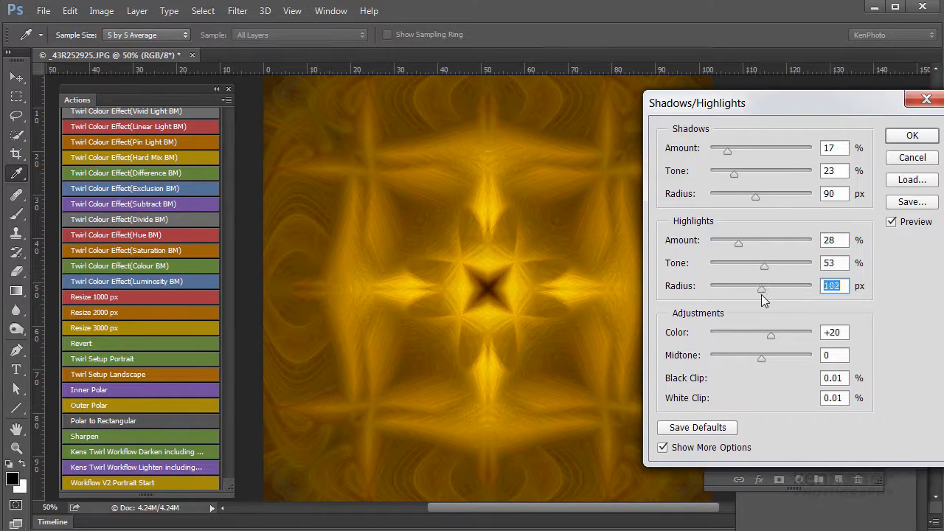
{"action": "left_click", "coordinate": [910, 136]}
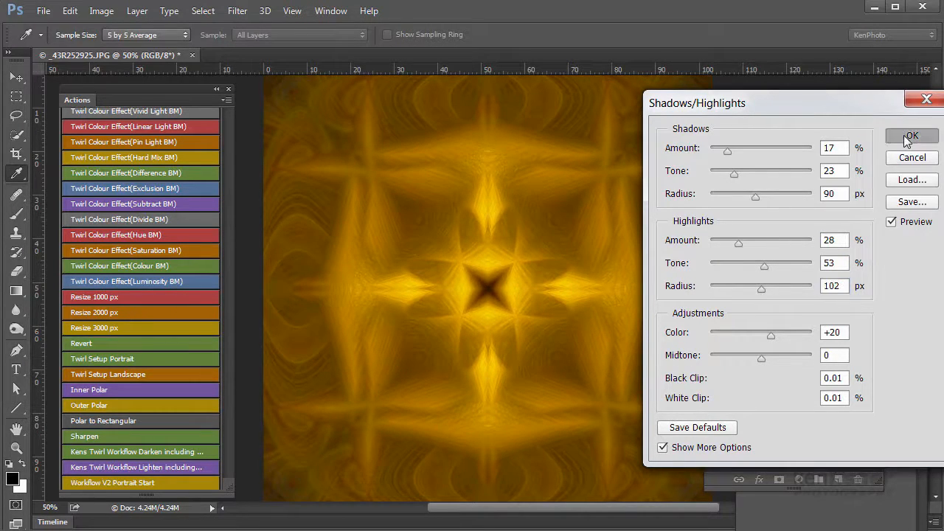